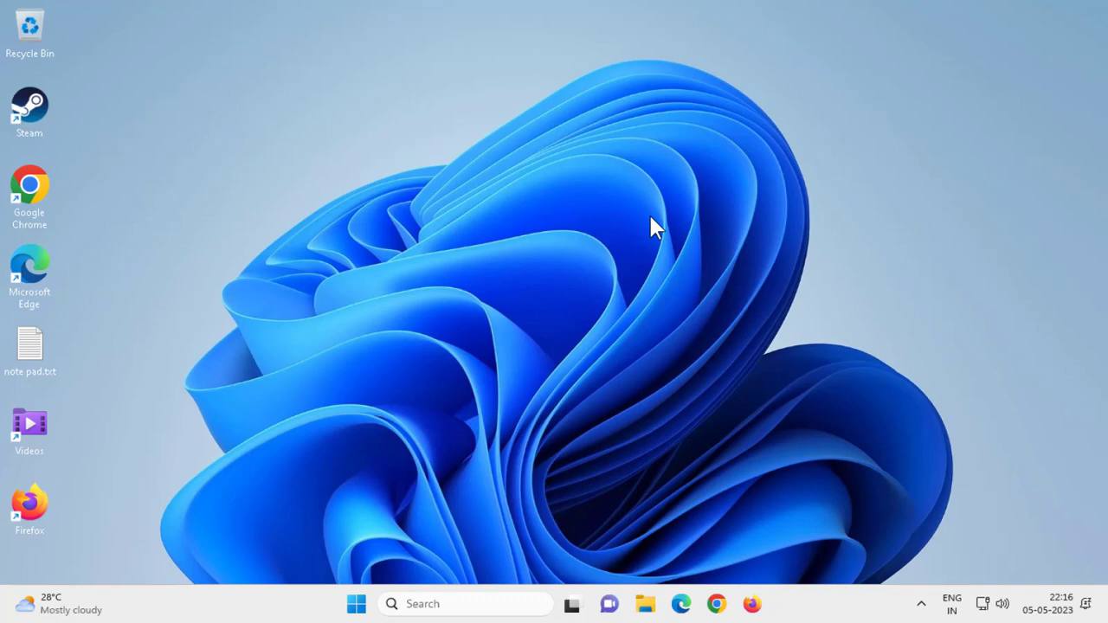
right_click(587, 239)
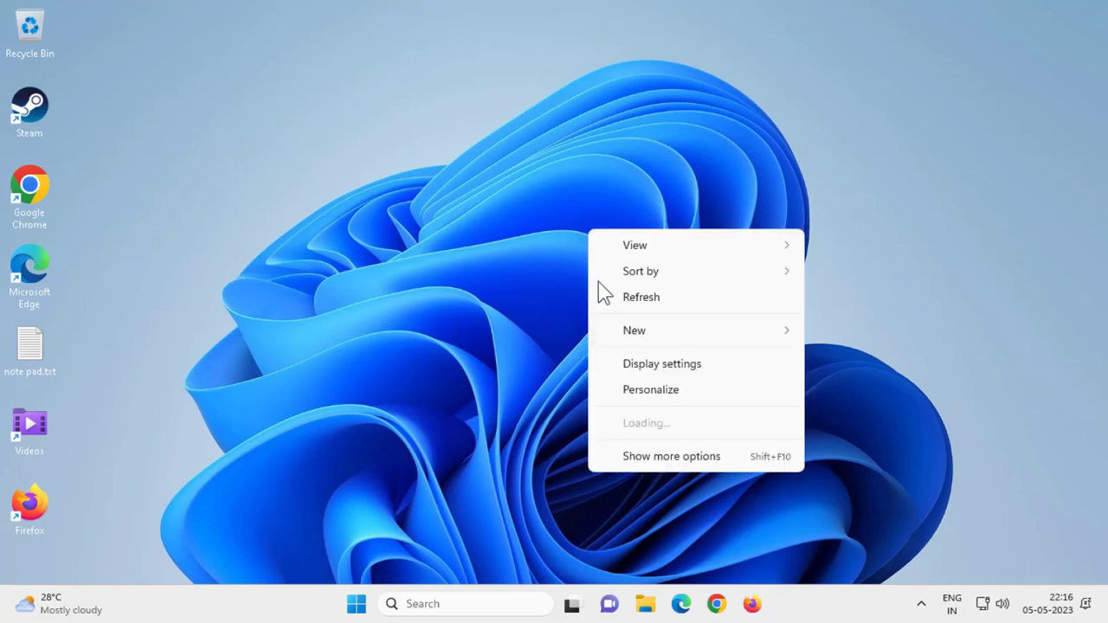
left_click(617, 297)
Search Windows for regedit and run Registry Editor as administrator, approving the elevation request
left_click(433, 606)
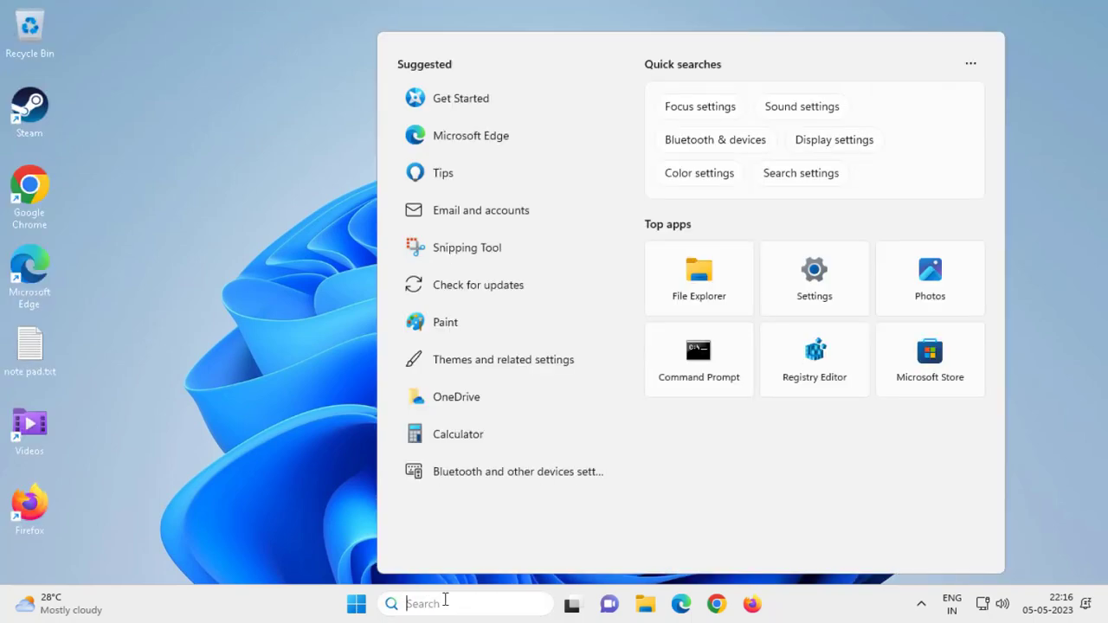
type("regi")
key("BackSpace")
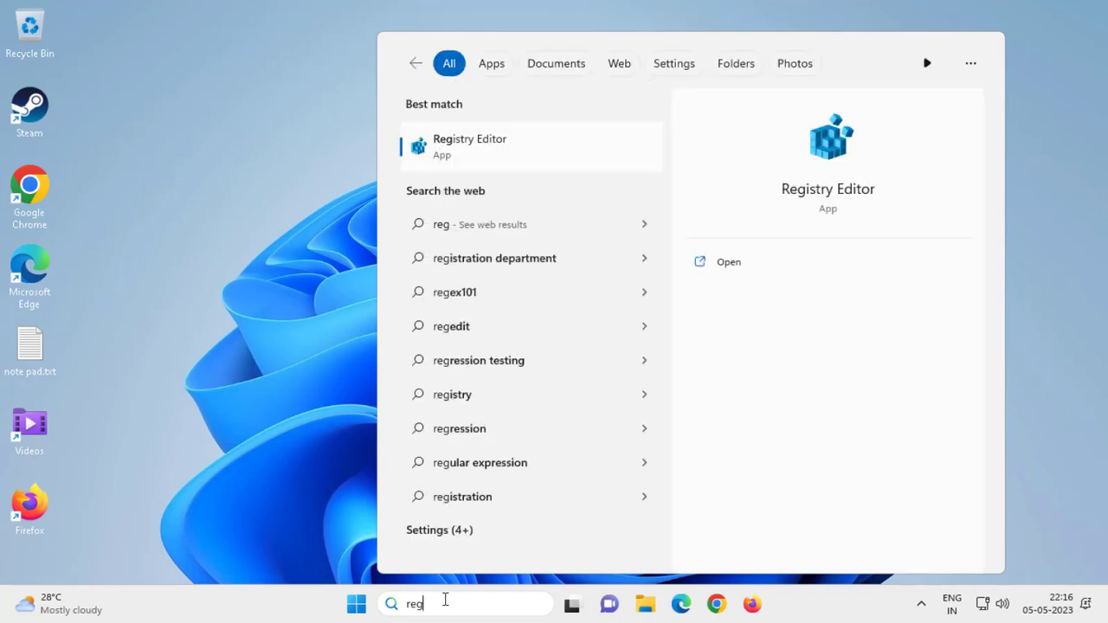
type("edit")
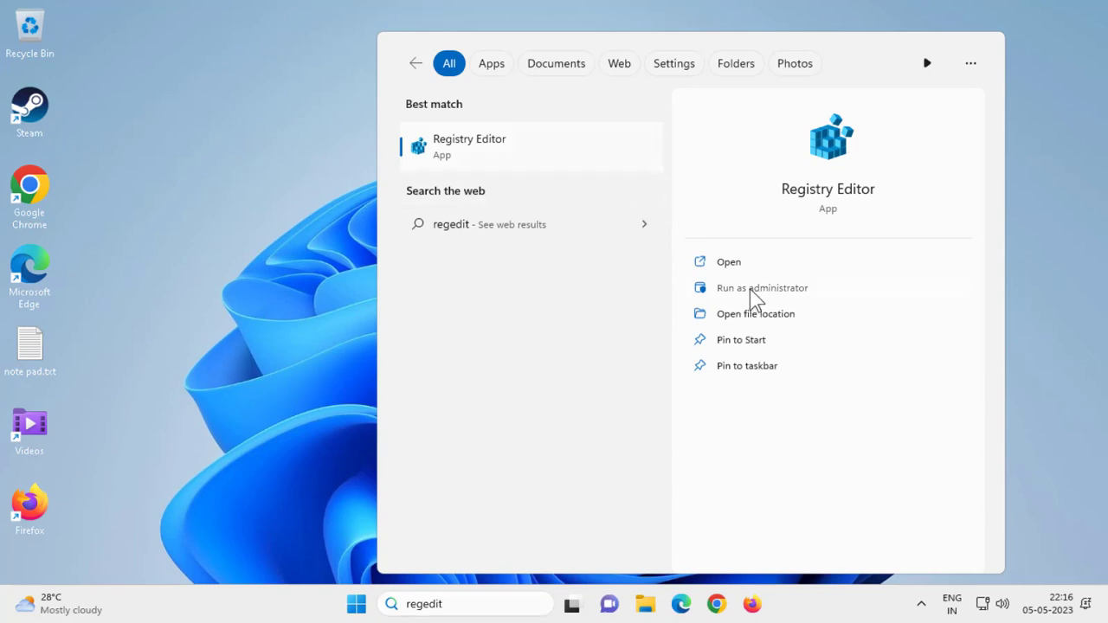
left_click(749, 289)
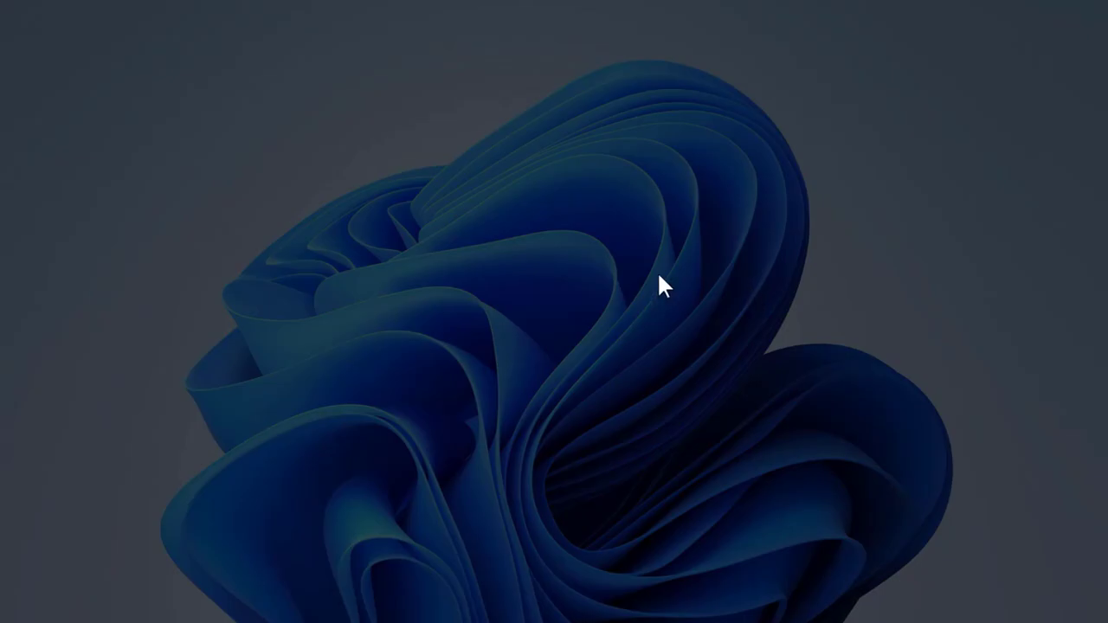
left_click(478, 426)
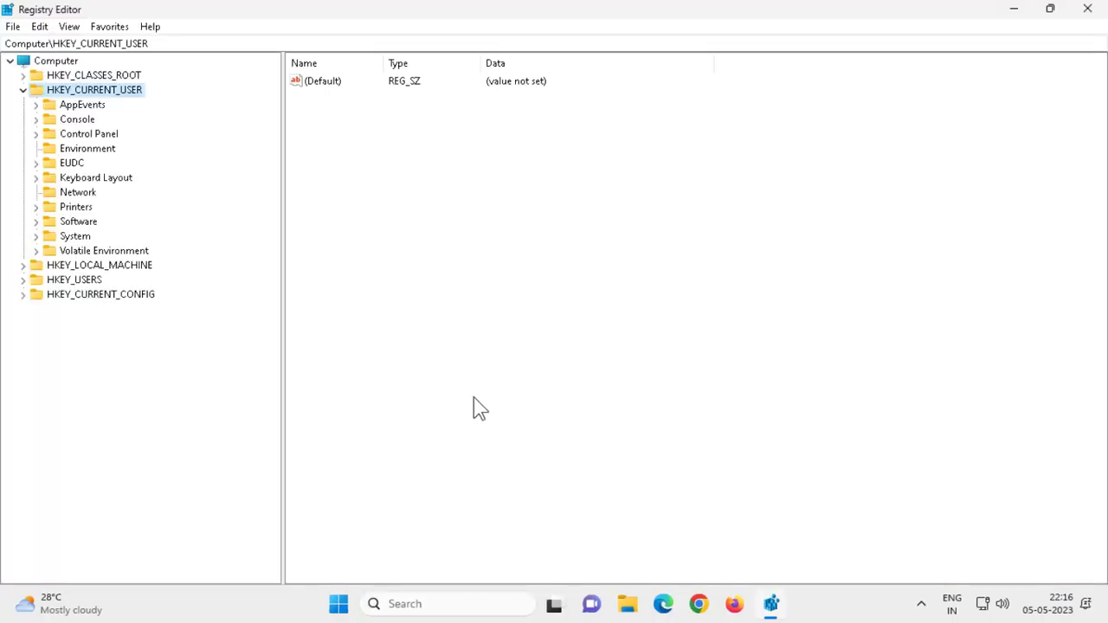
Expand HKEY_CURRENT_USER, its Software key and the Microsoft key inside it
left_click(22, 90)
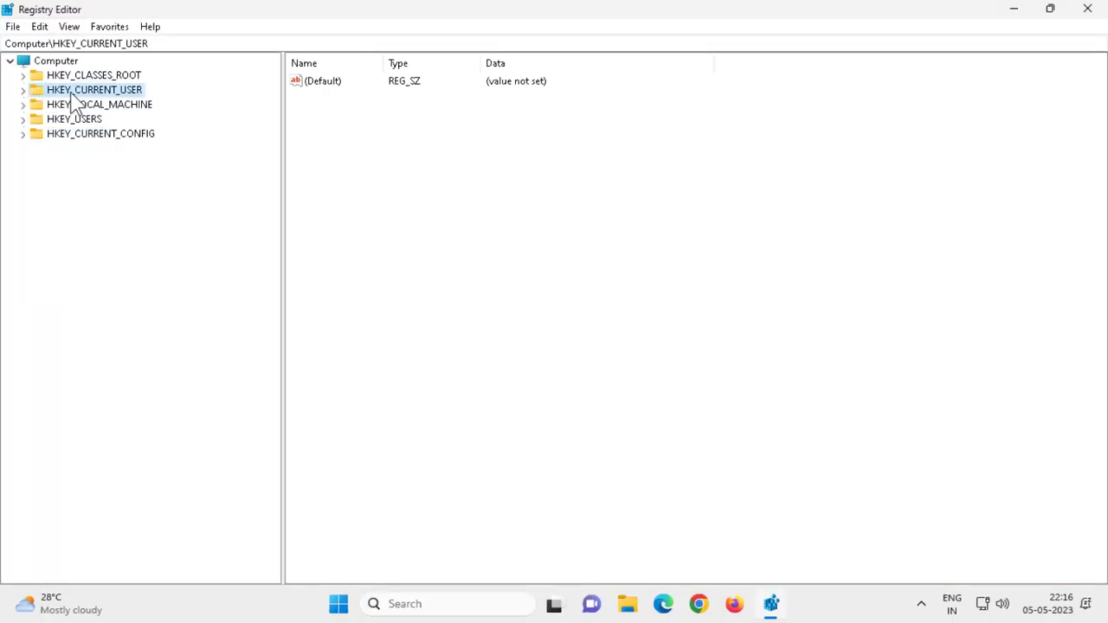
left_click(22, 90)
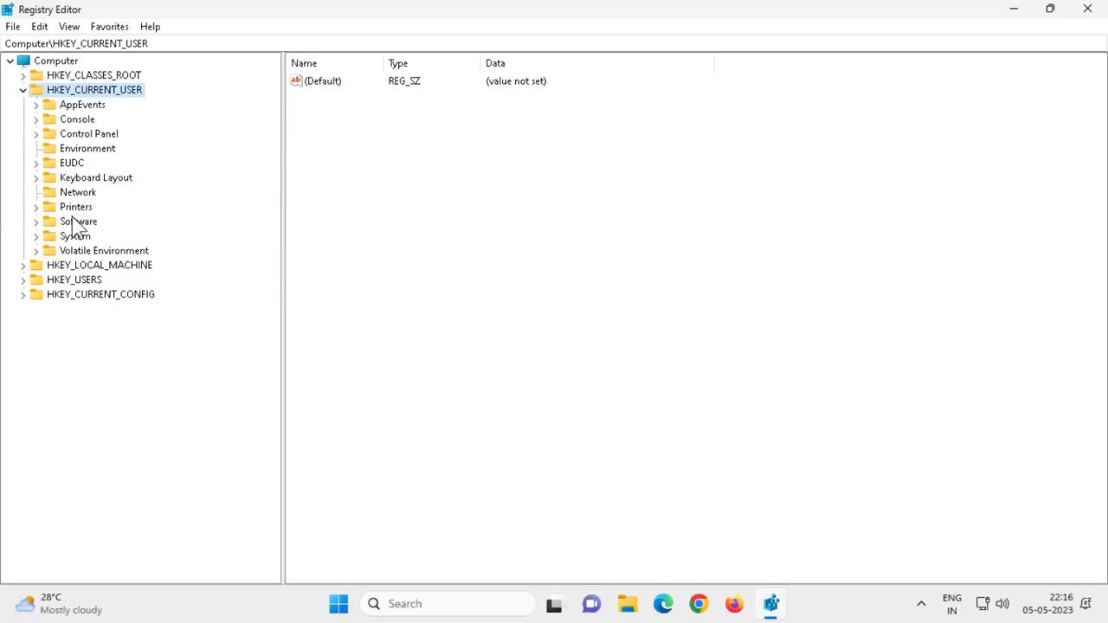
left_click(43, 223)
left_click(38, 222)
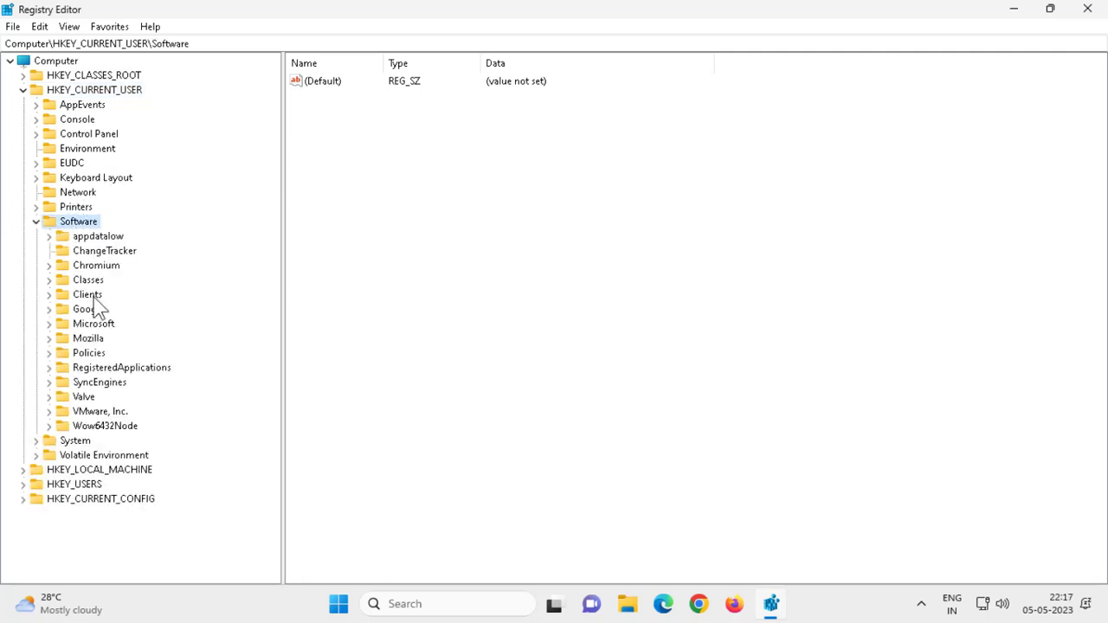
left_click(55, 325)
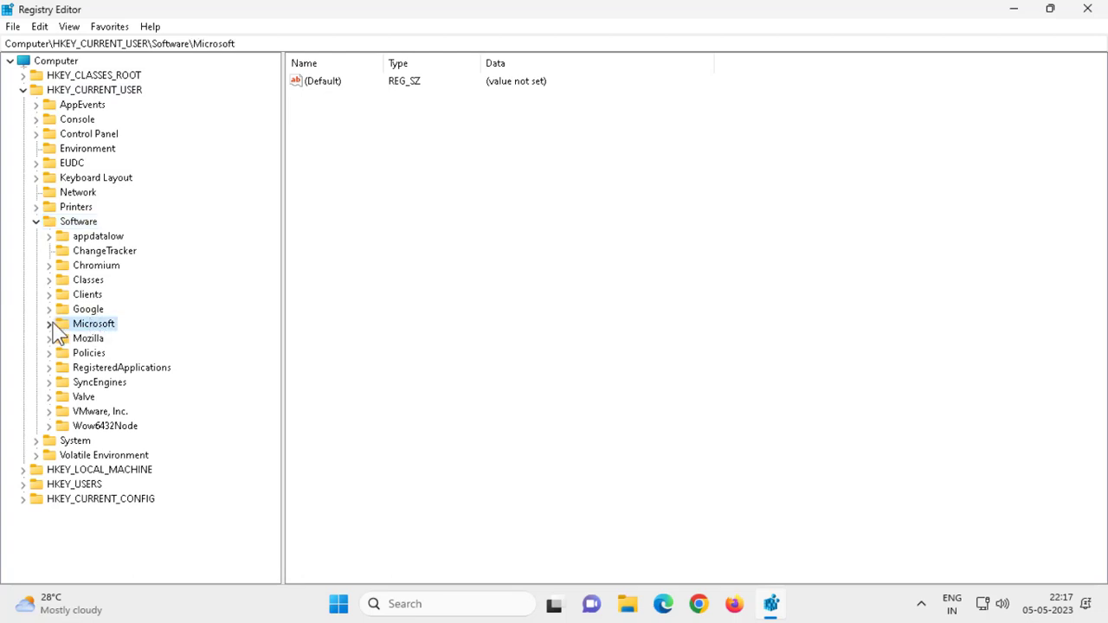
left_click(50, 325)
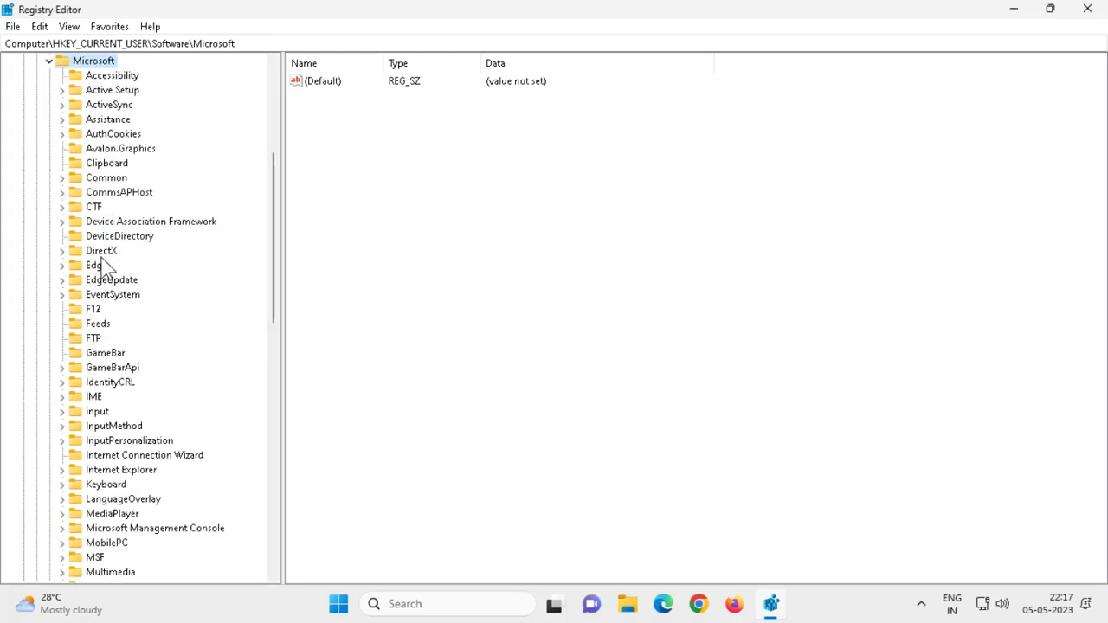
Find the Office key under HKEY_CURRENT_USER\Software\Microsoft and expand it
scroll(99, 347, "down", 8)
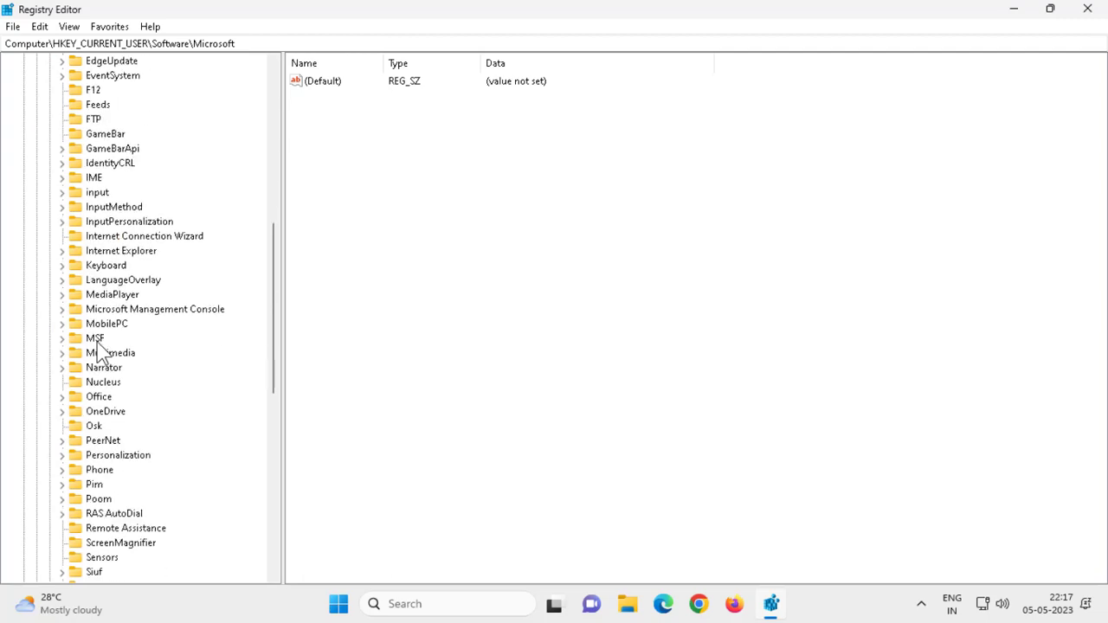
scroll(104, 298, "down", 8)
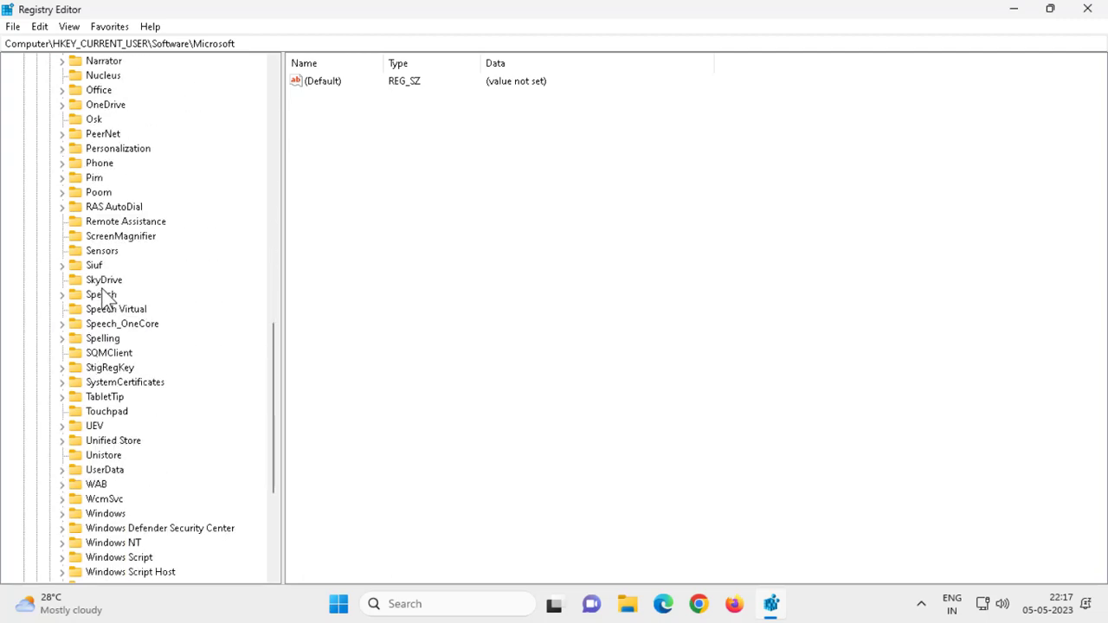
left_click(103, 283)
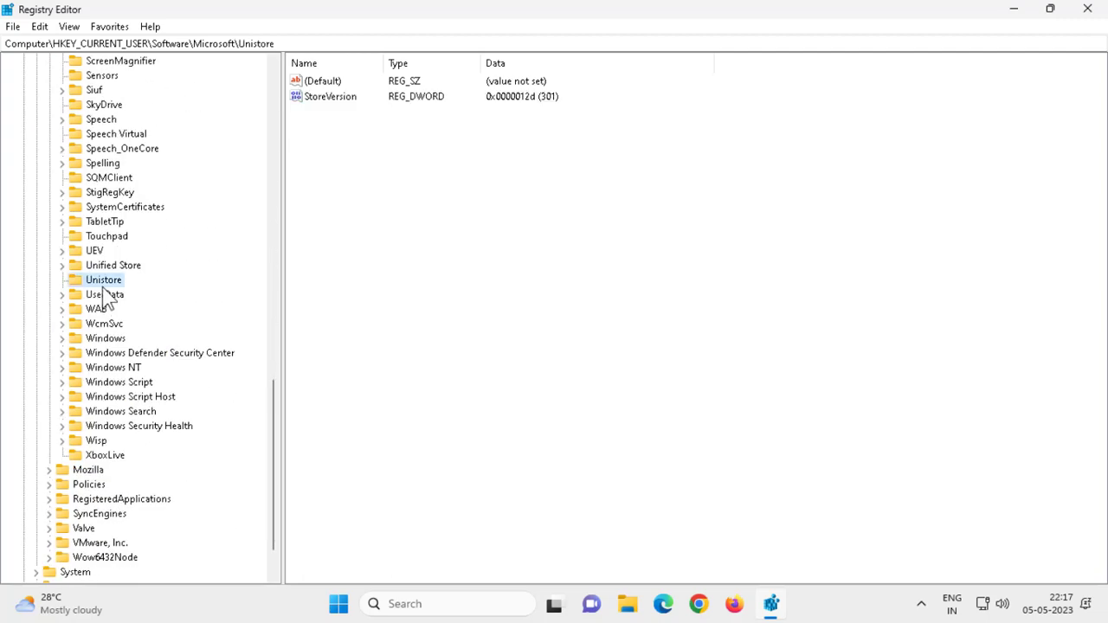
key("o")
key("n")
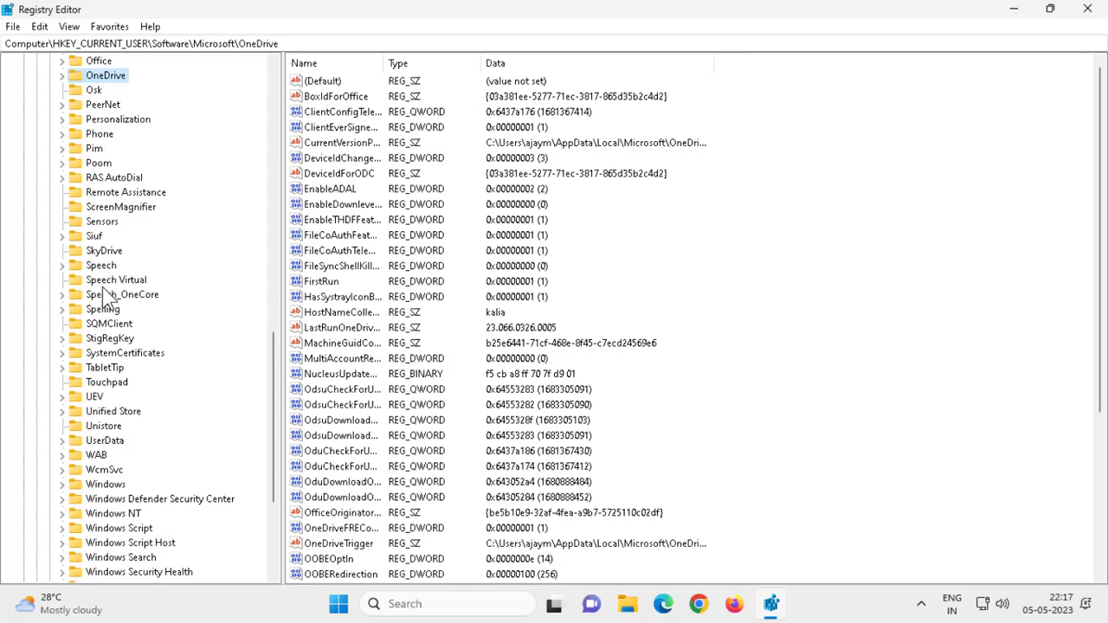
scroll(99, 284, "up", 2)
left_click(69, 153)
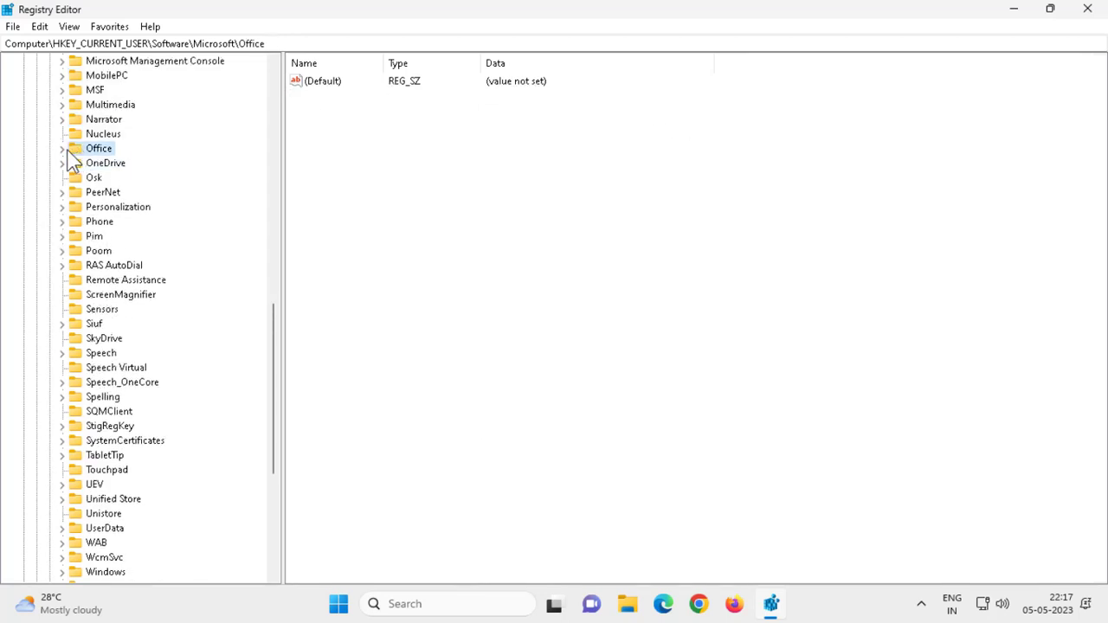
left_click(62, 149)
Expand the 16.0 and Common keys under Office and select the Identity key
left_click(105, 164)
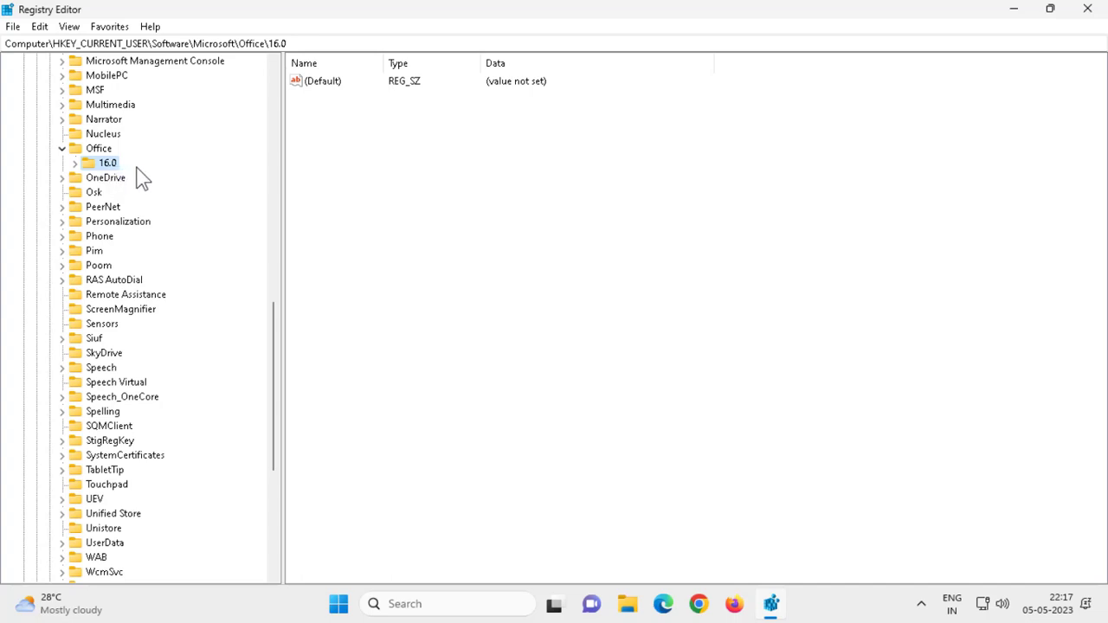
left_click(77, 164)
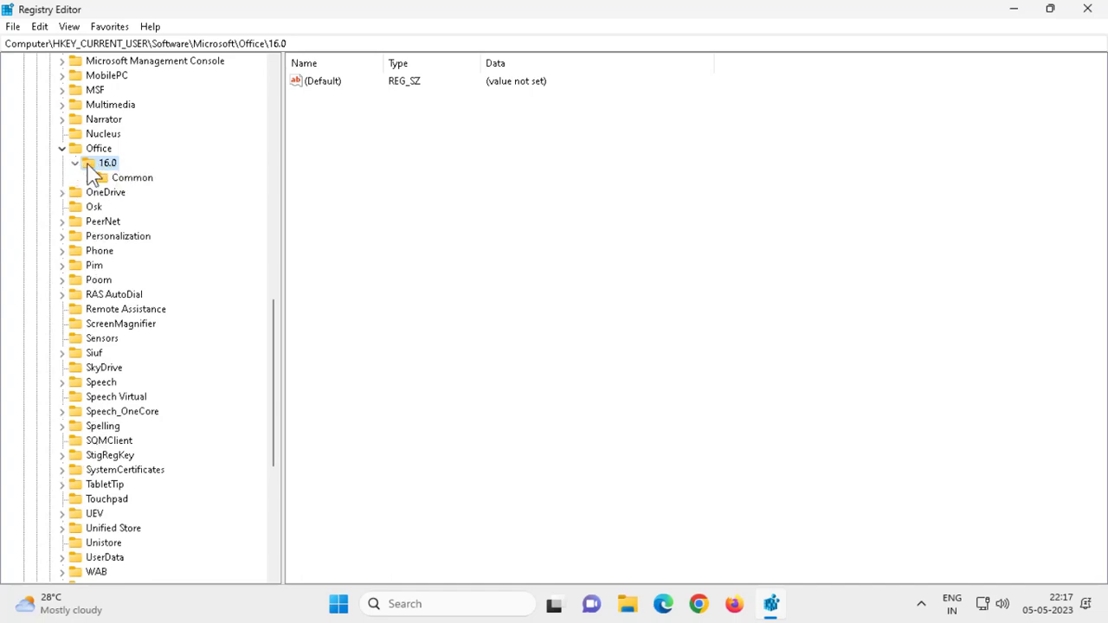
left_click(131, 179)
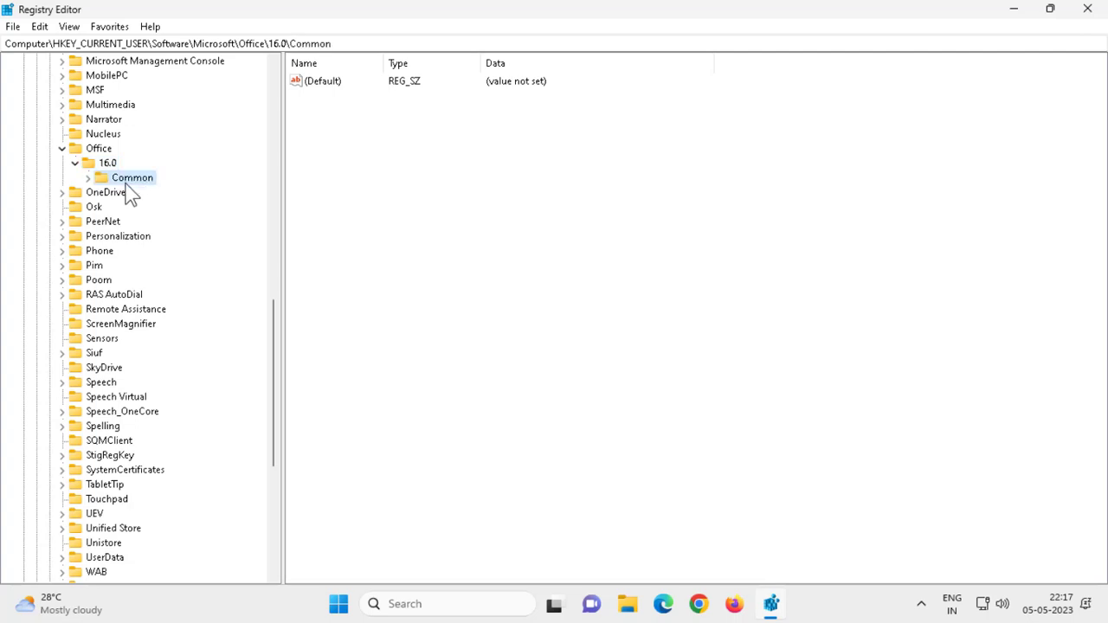
left_click(89, 177)
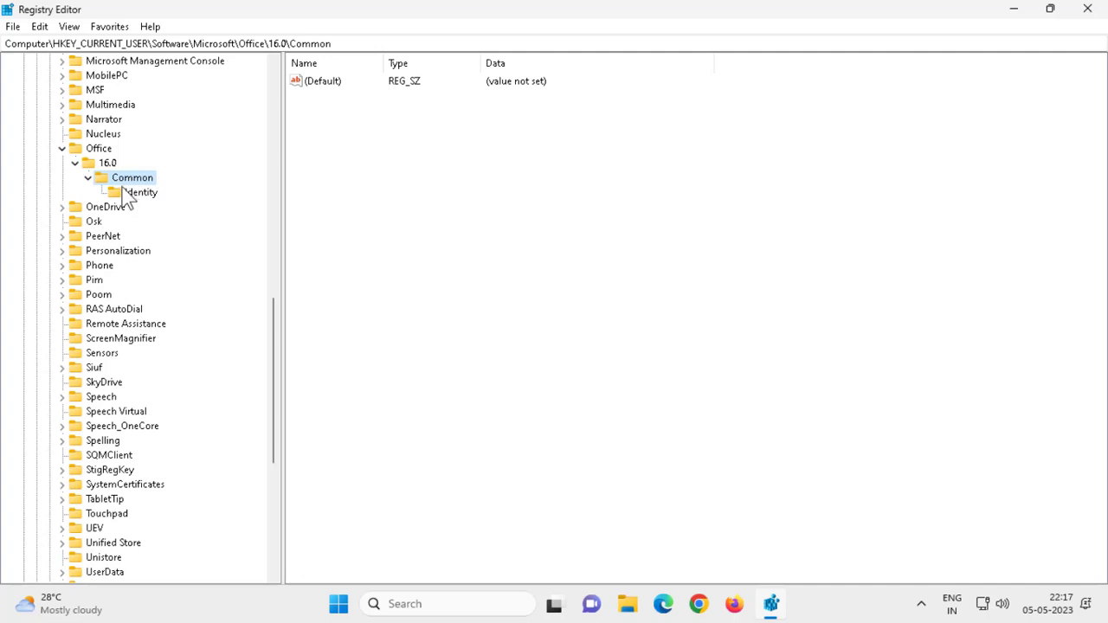
left_click(129, 194)
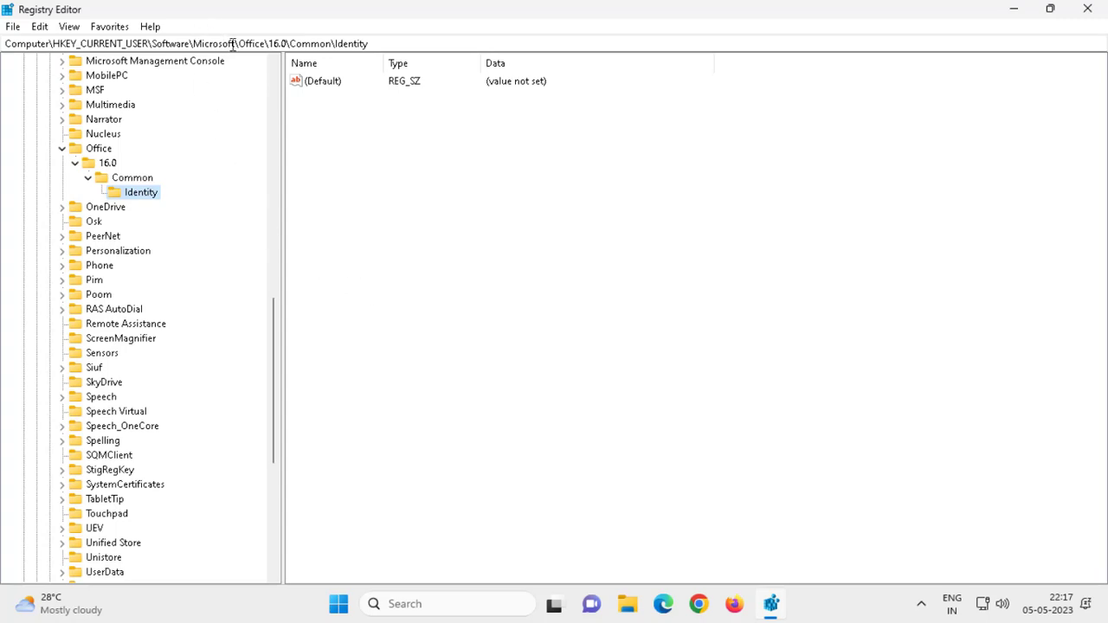
Check the full registry path of the selected Identity key
double_click(371, 45)
left_click(374, 44)
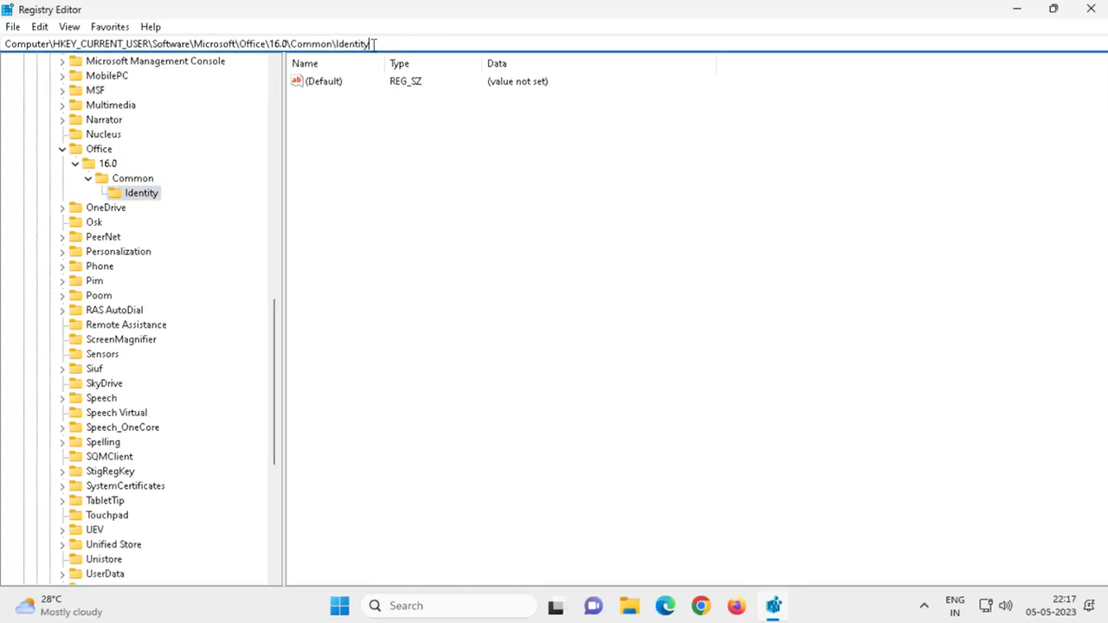
left_click_drag(374, 44, 55, 45)
left_click_drag(99, 102, 6, 103)
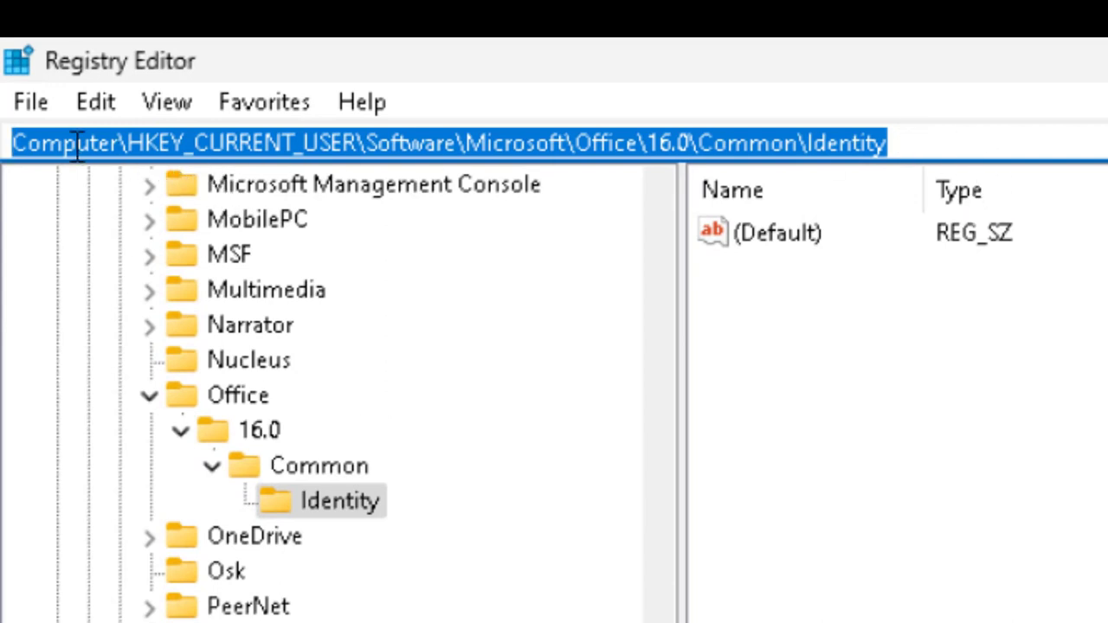
left_click(903, 139)
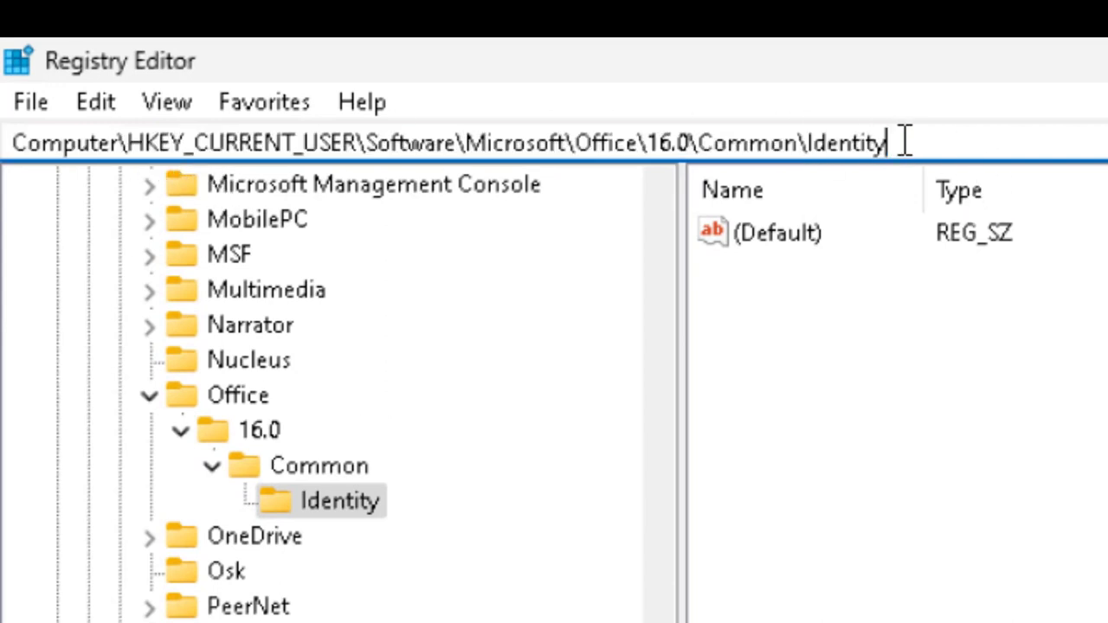
double_click(179, 138)
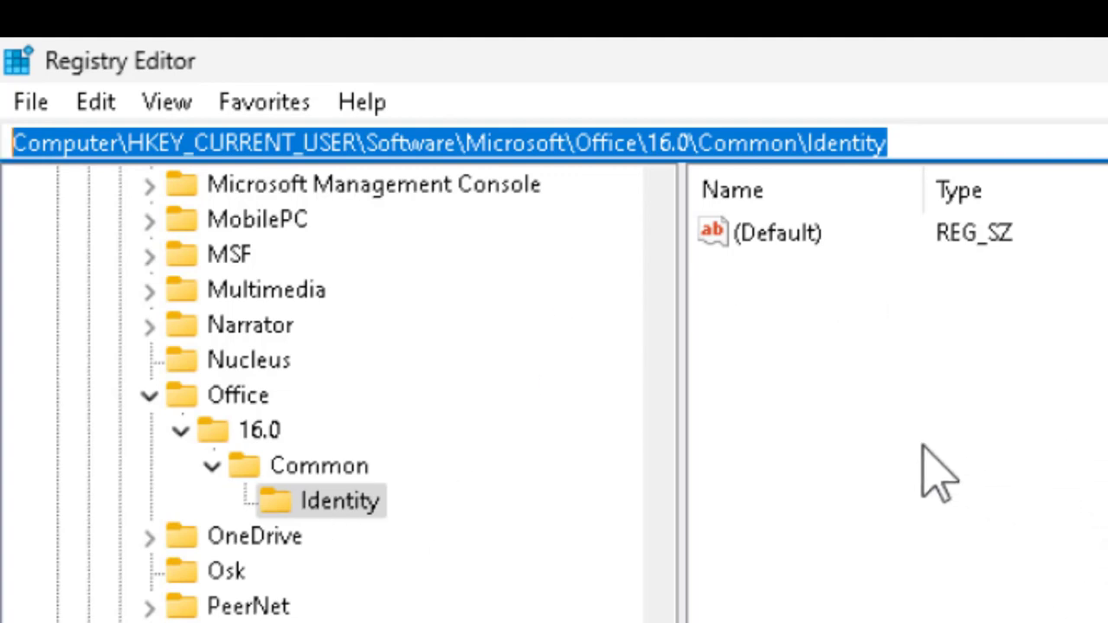
left_click(878, 511)
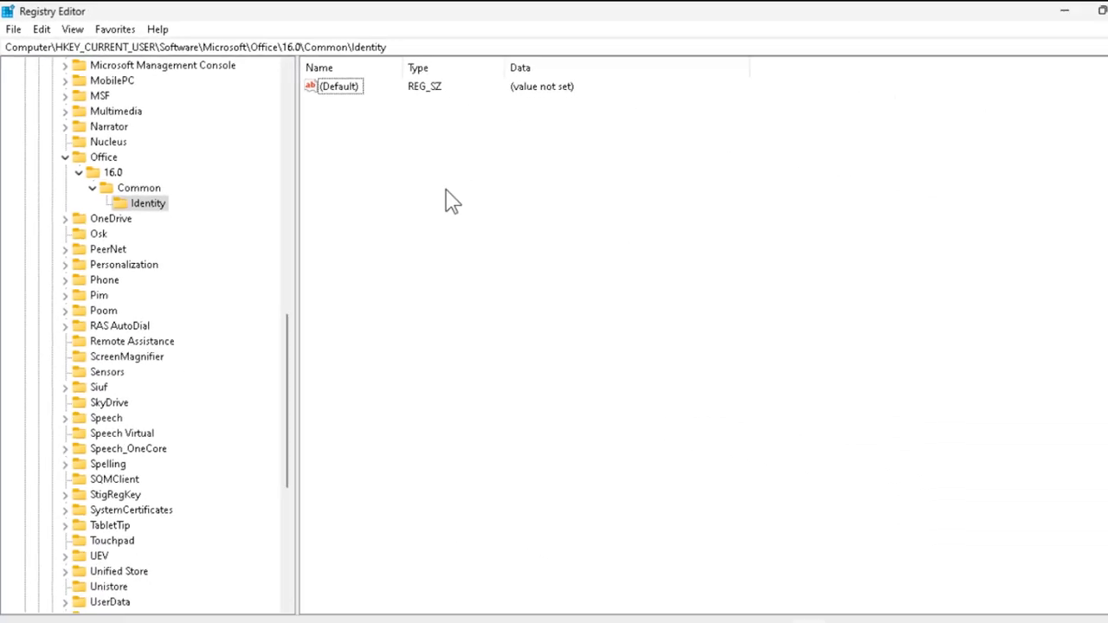
Create a DWORD (32-bit) value named EnableADAL in the Identity key
left_click(143, 206)
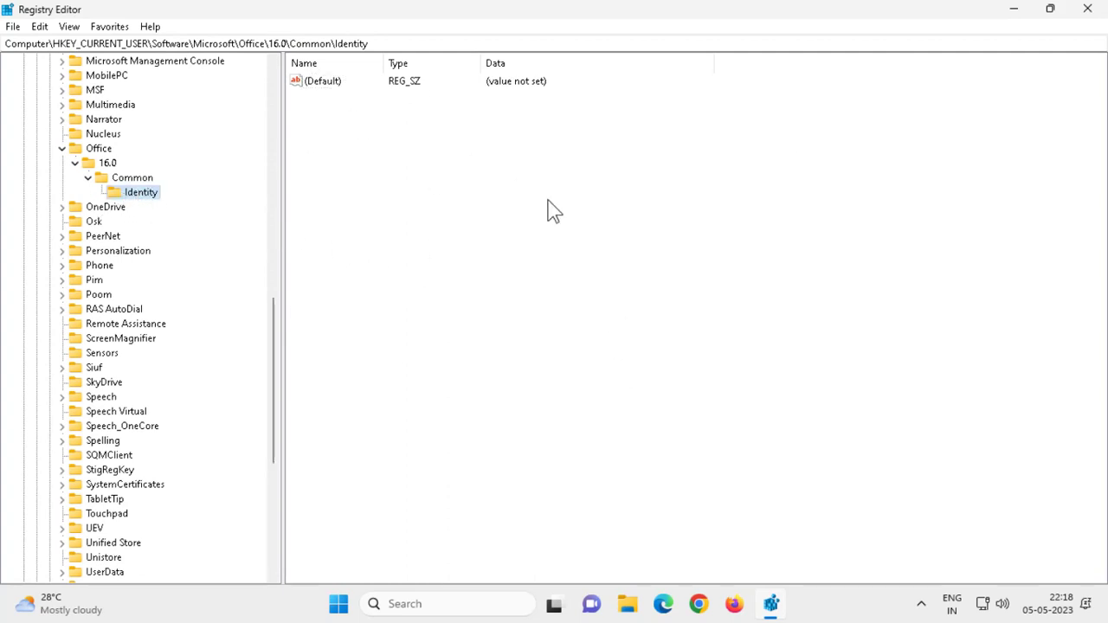
left_click(528, 256)
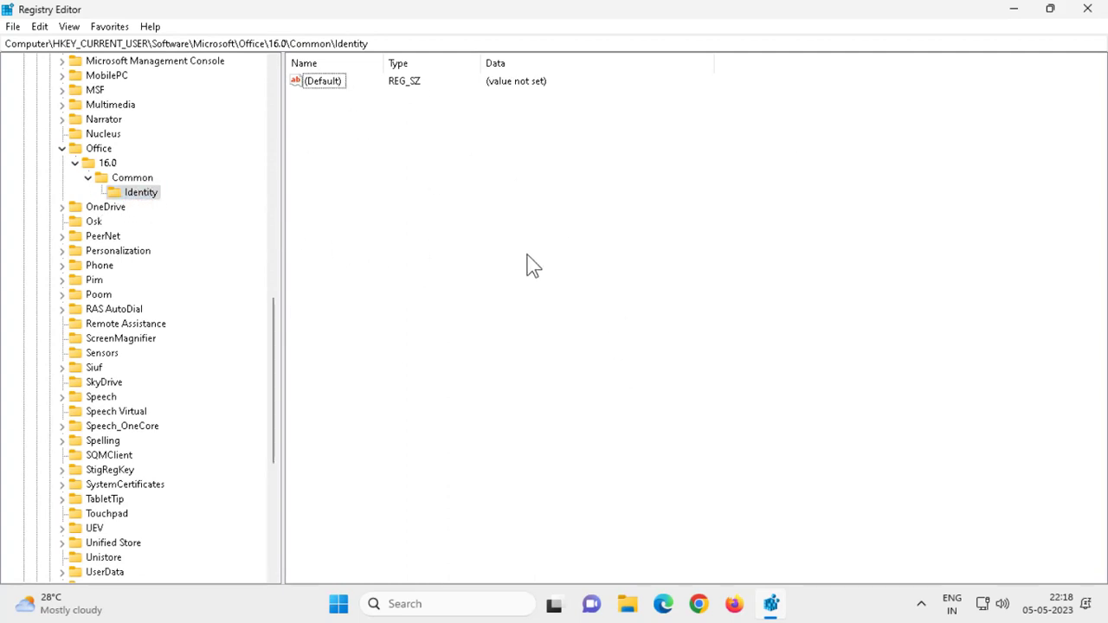
right_click(461, 211)
mouse_move(485, 230)
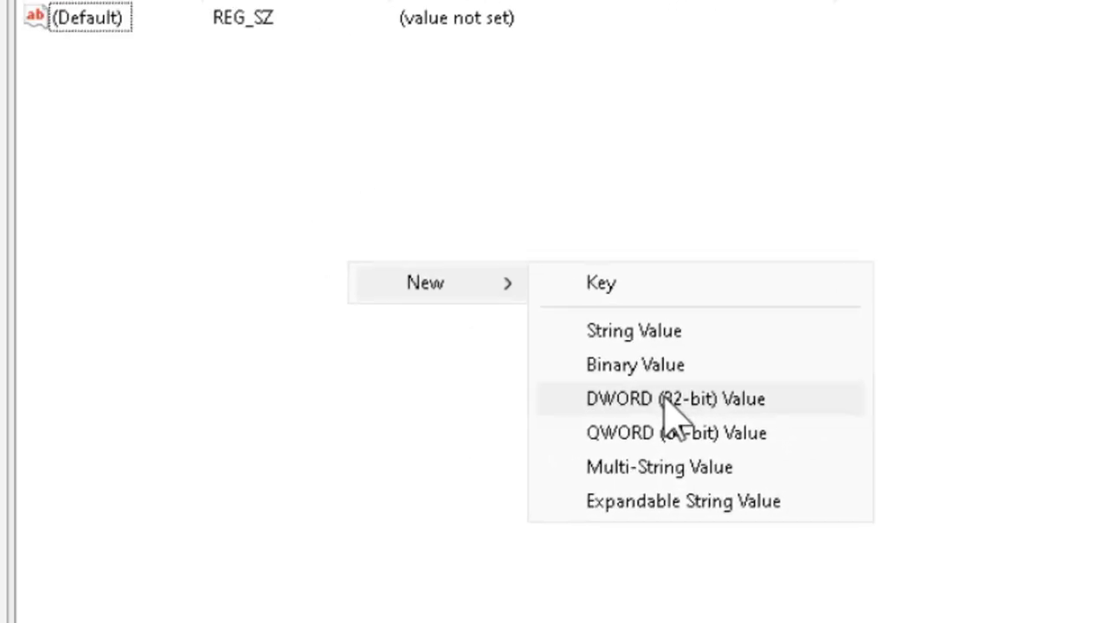
left_click(669, 400)
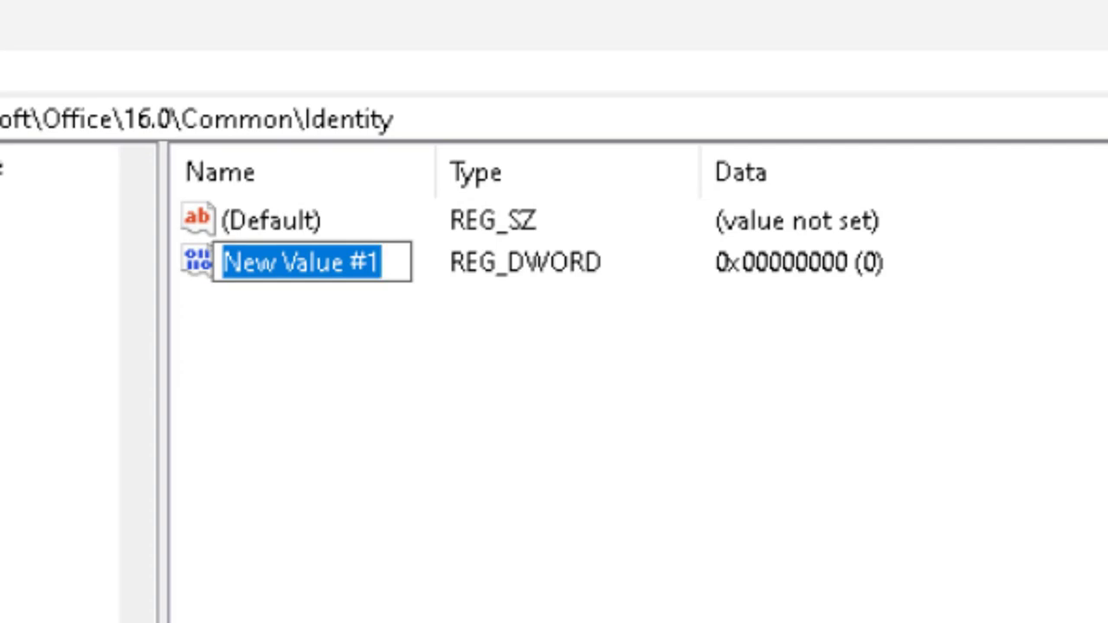
key("BackSpace")
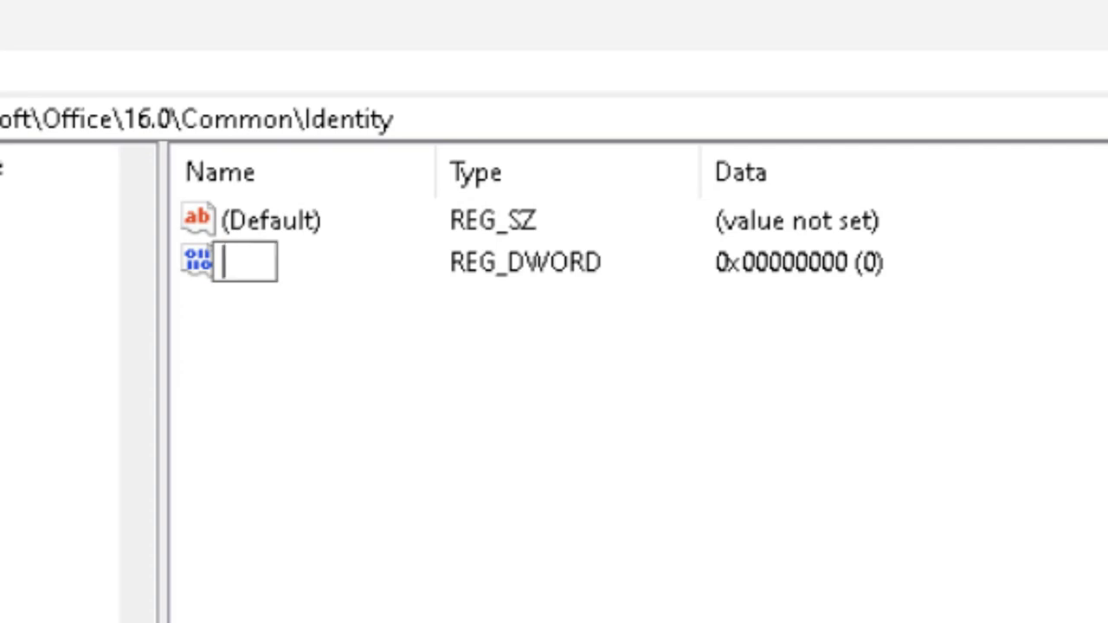
type("E")
type("nable")
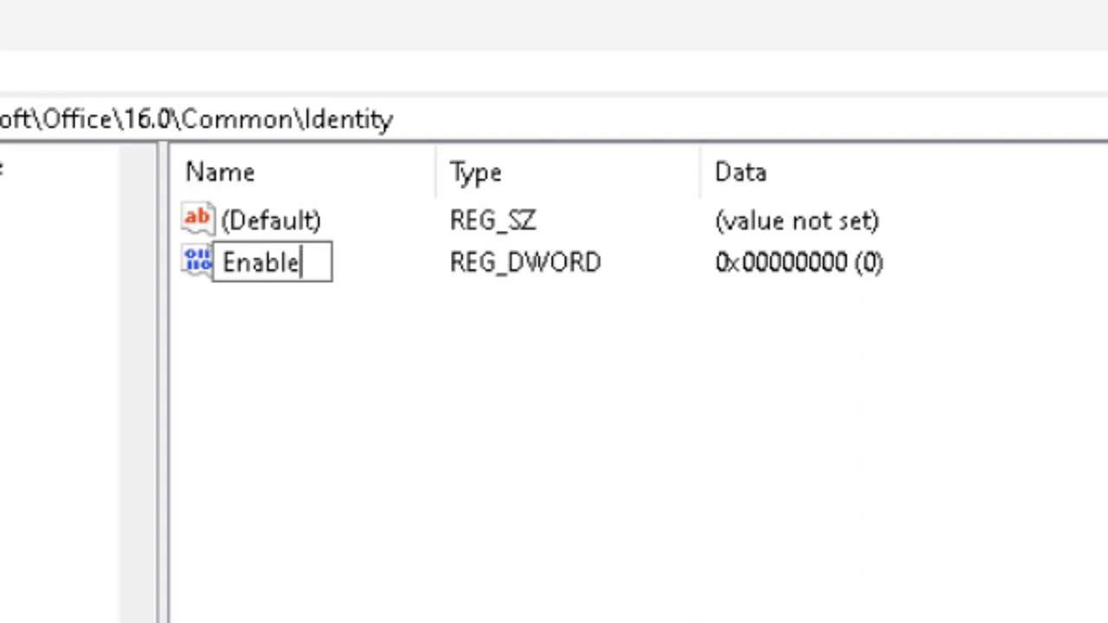
type("A")
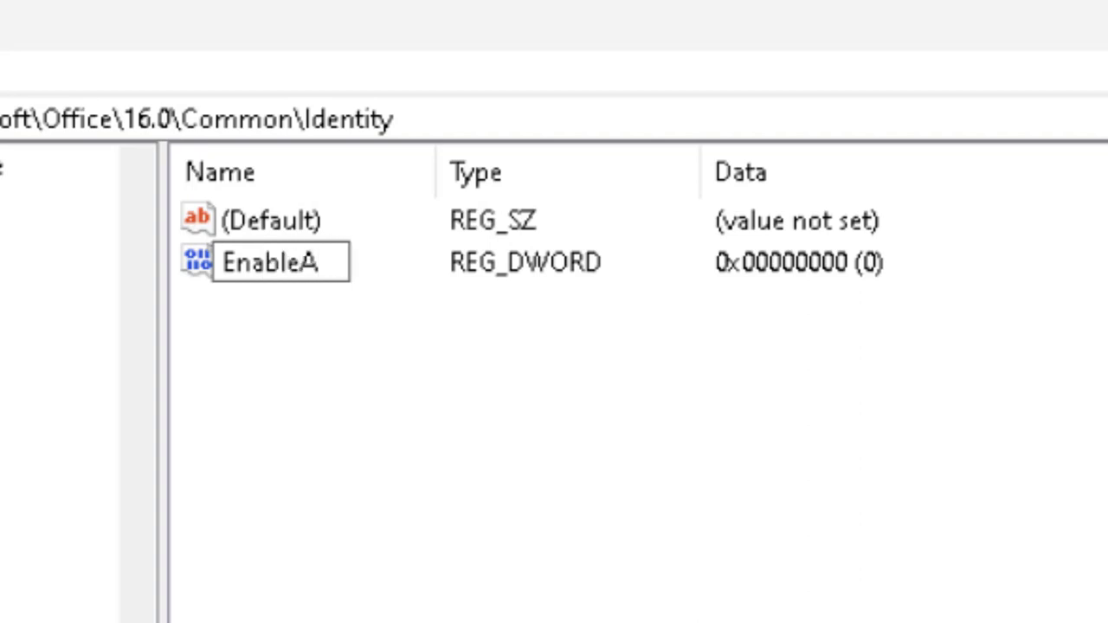
type("DAL")
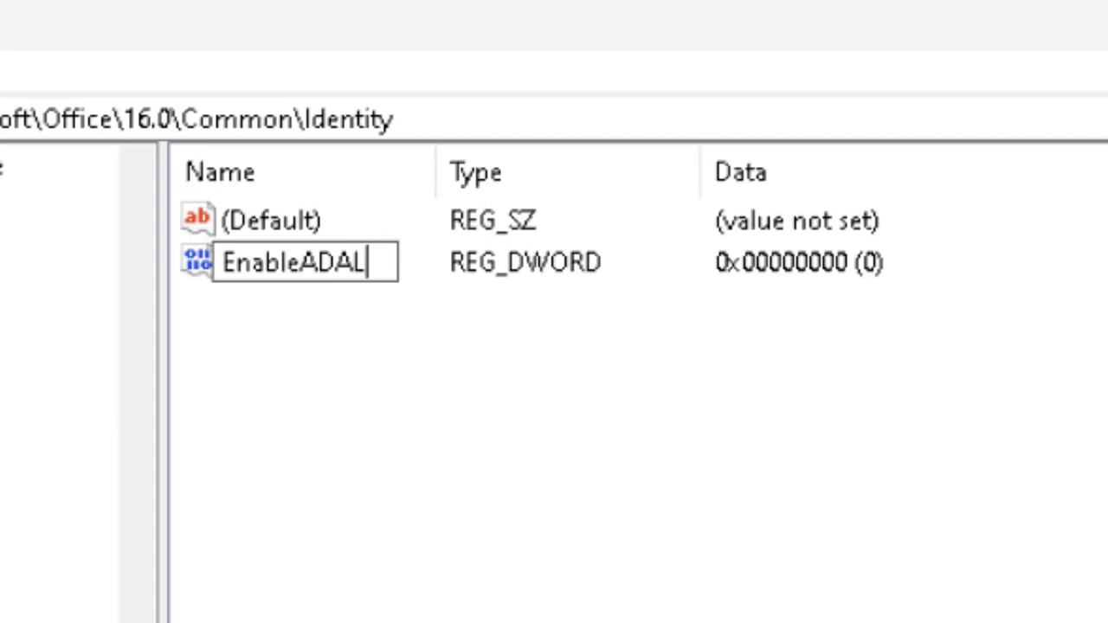
key("Return")
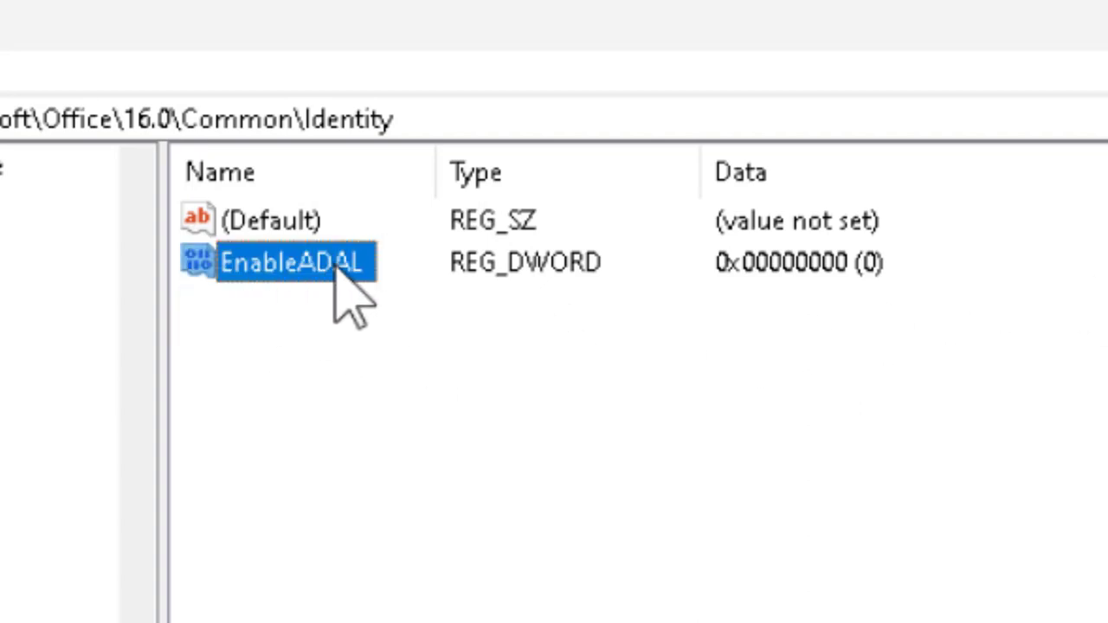
Open the EnableADAL value for editing and confirm its value data as 0 with hexadecimal base
double_click(371, 265)
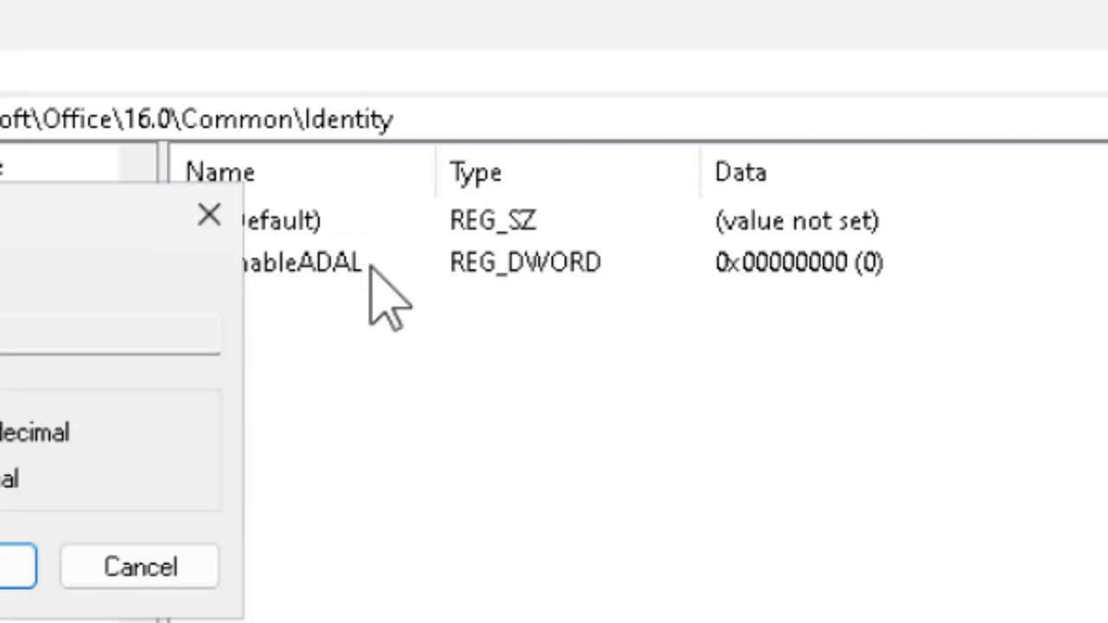
left_click_drag(4, 221, 493, 238)
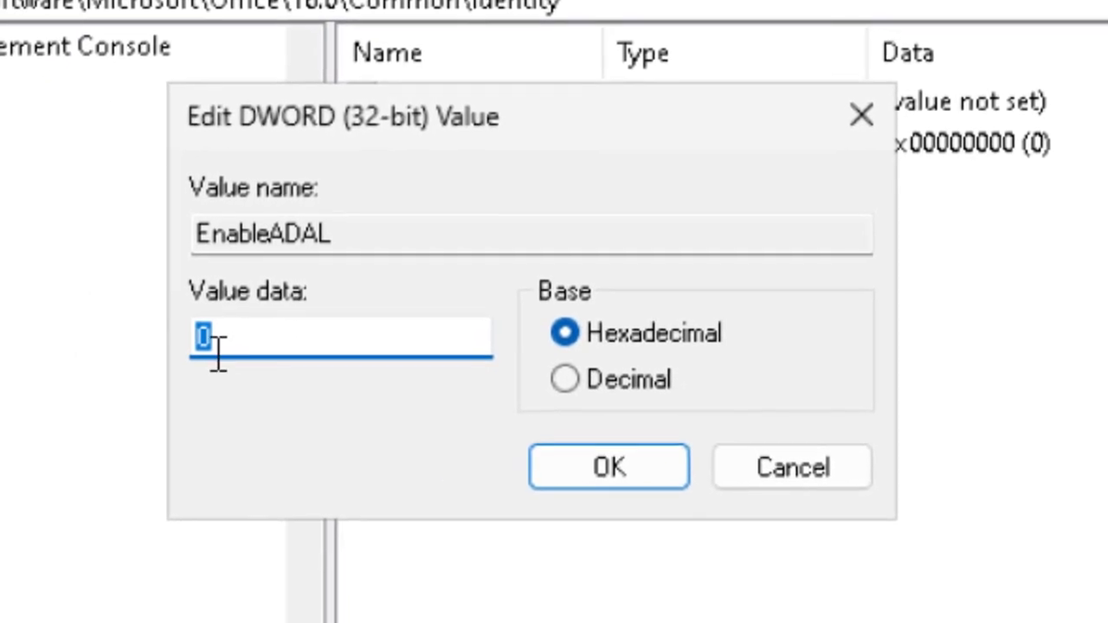
left_click(65, 464)
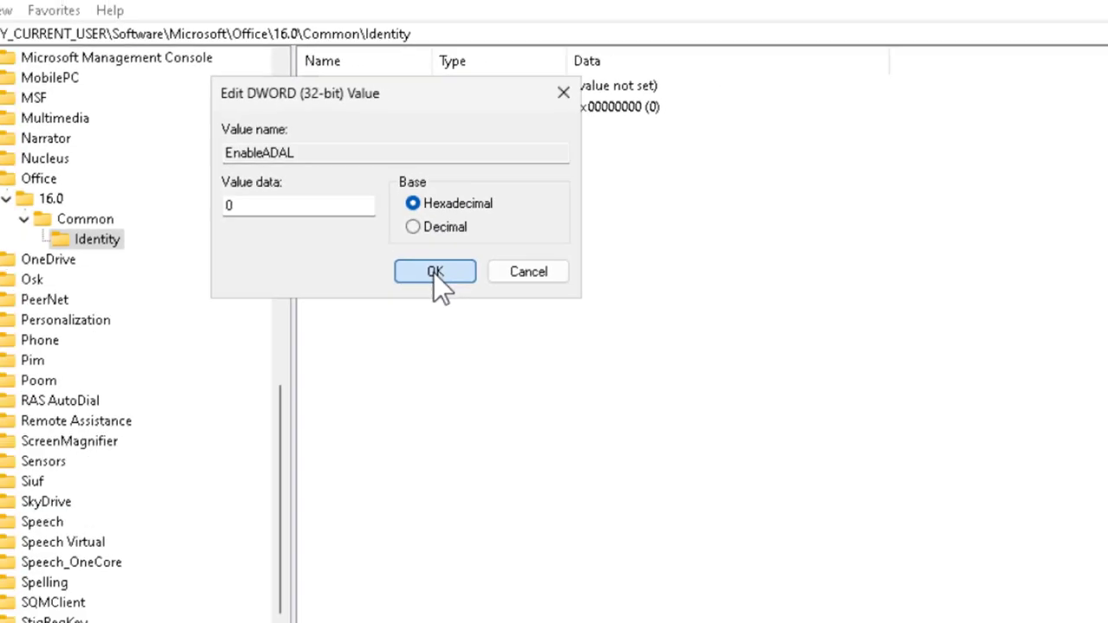
left_click(606, 467)
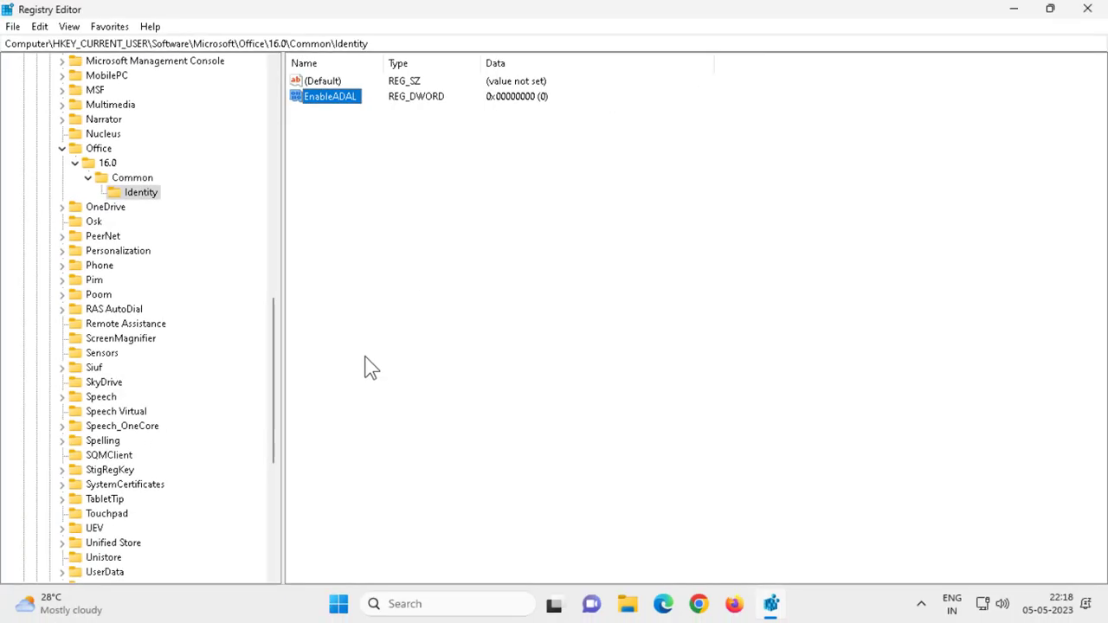
left_click(387, 250)
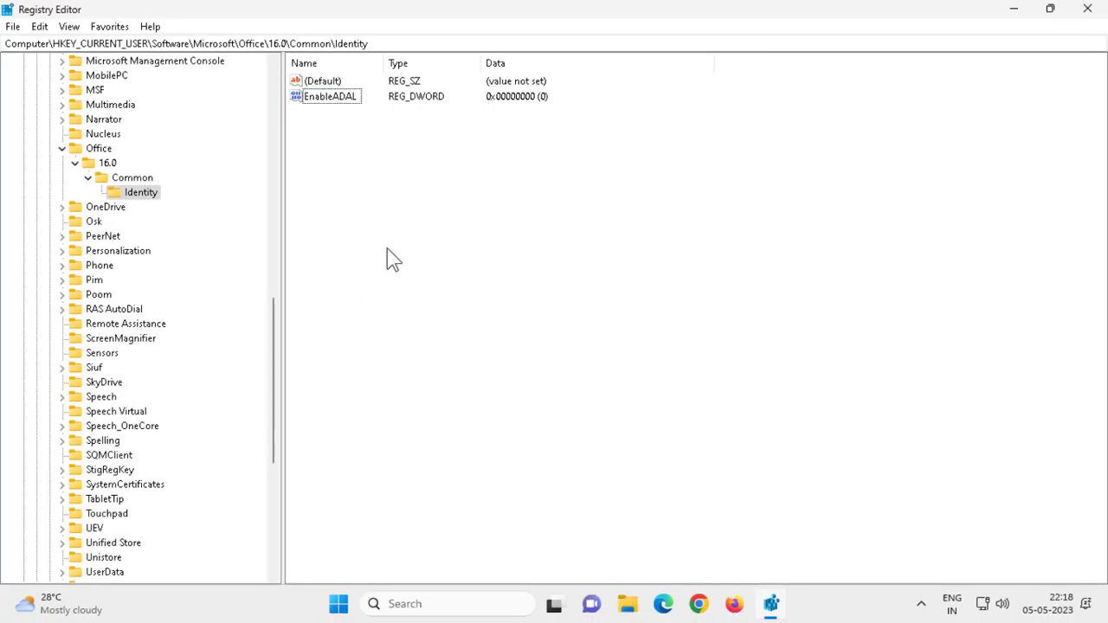
Create a second DWORD (32-bit) value named DisbleADALaptopWAMOverride in the Identity key
right_click(388, 170)
mouse_move(420, 180)
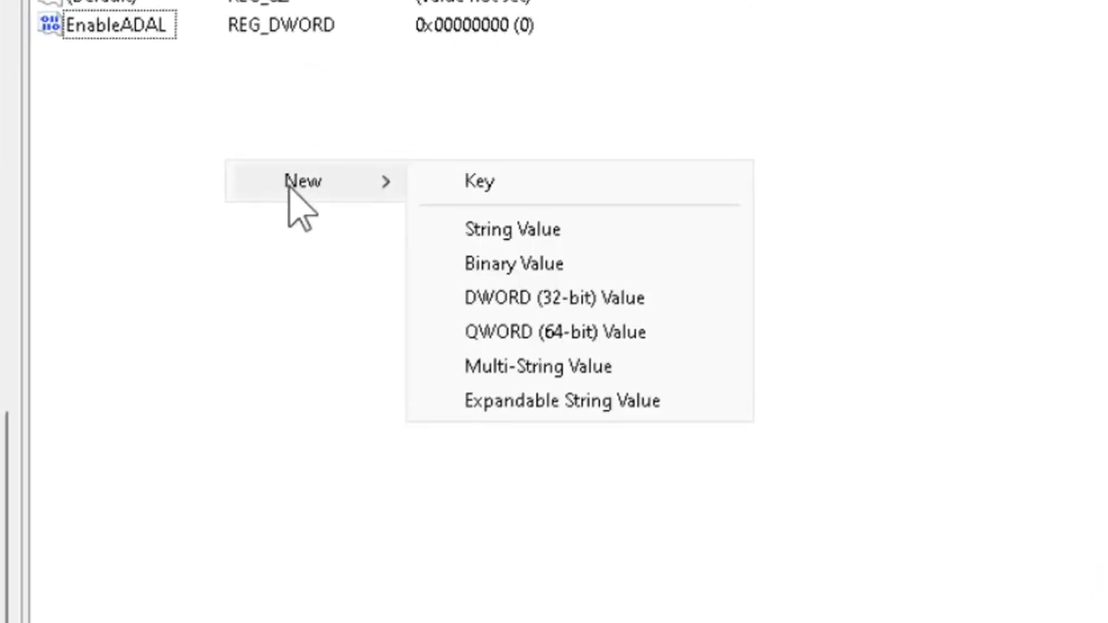
left_click(587, 299)
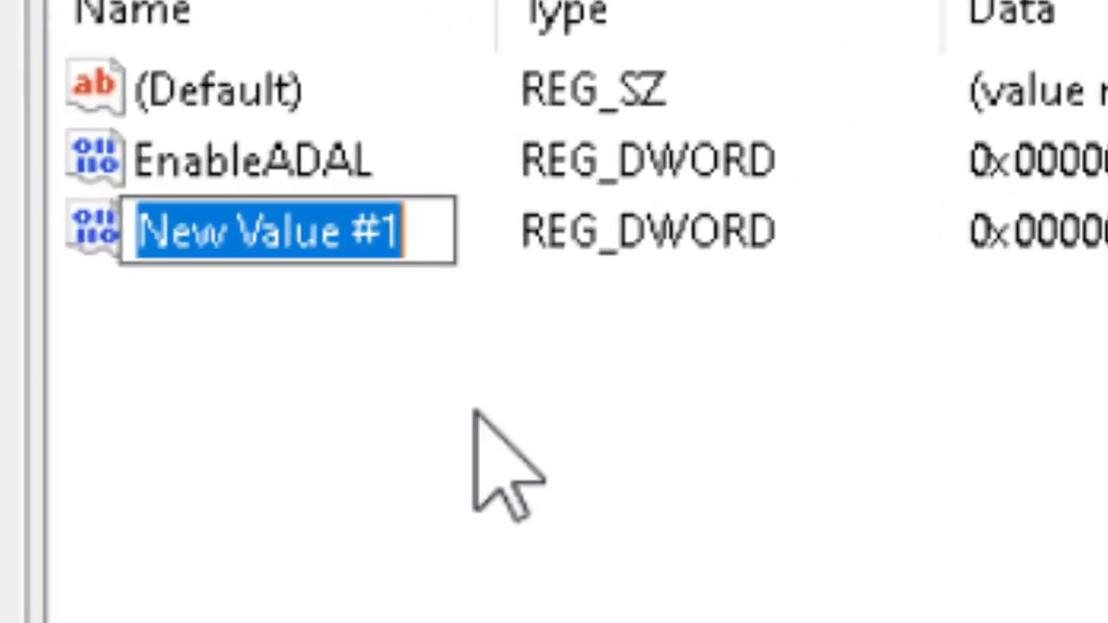
key("BackSpace")
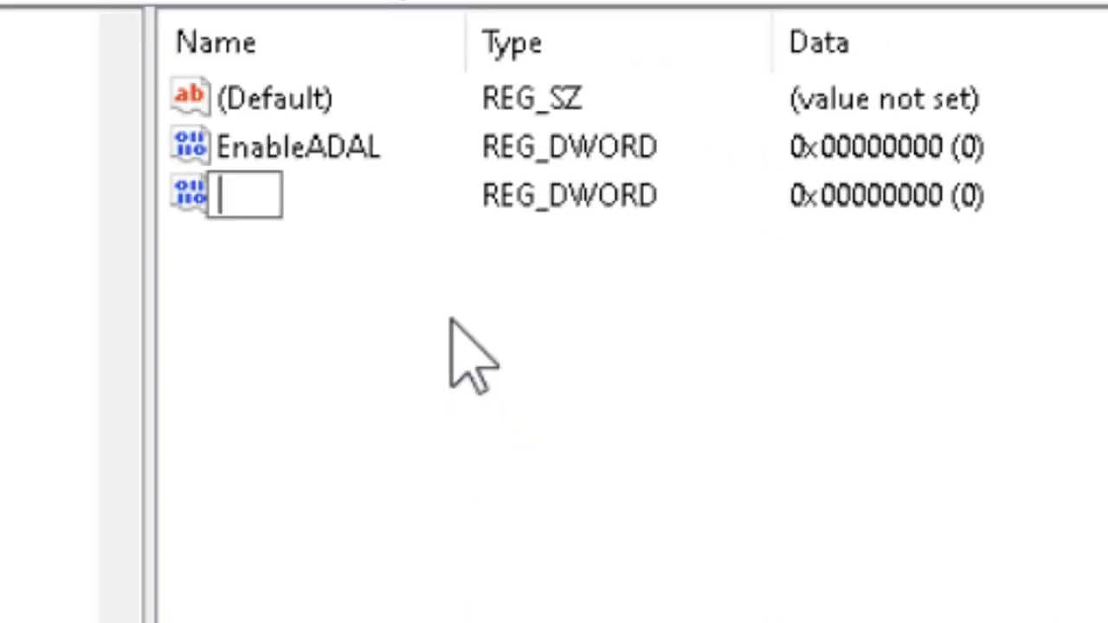
type("D")
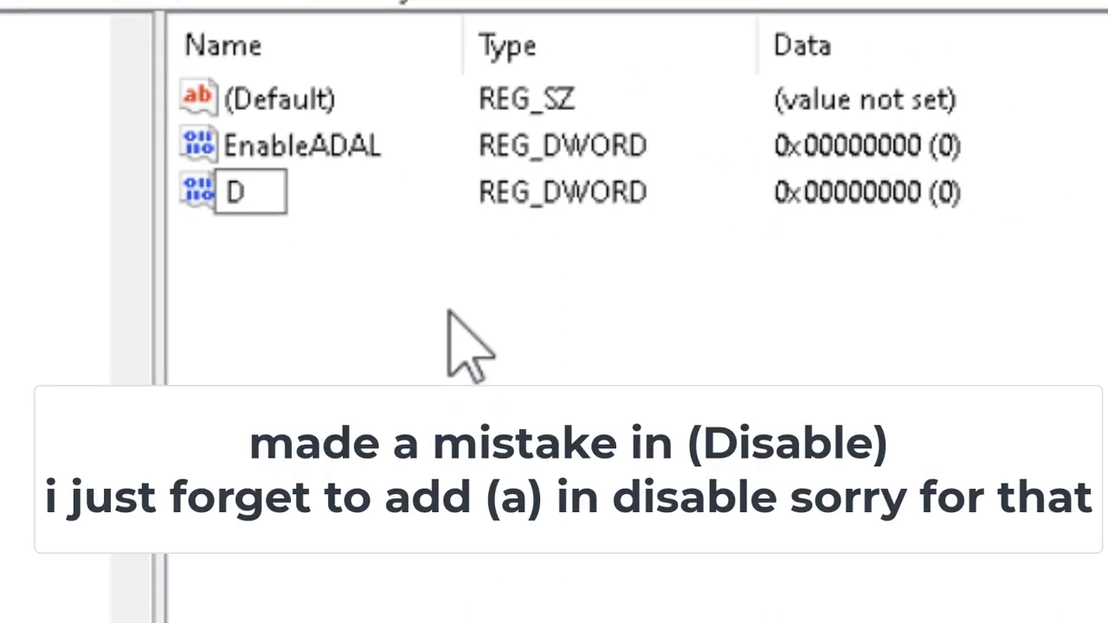
type("is")
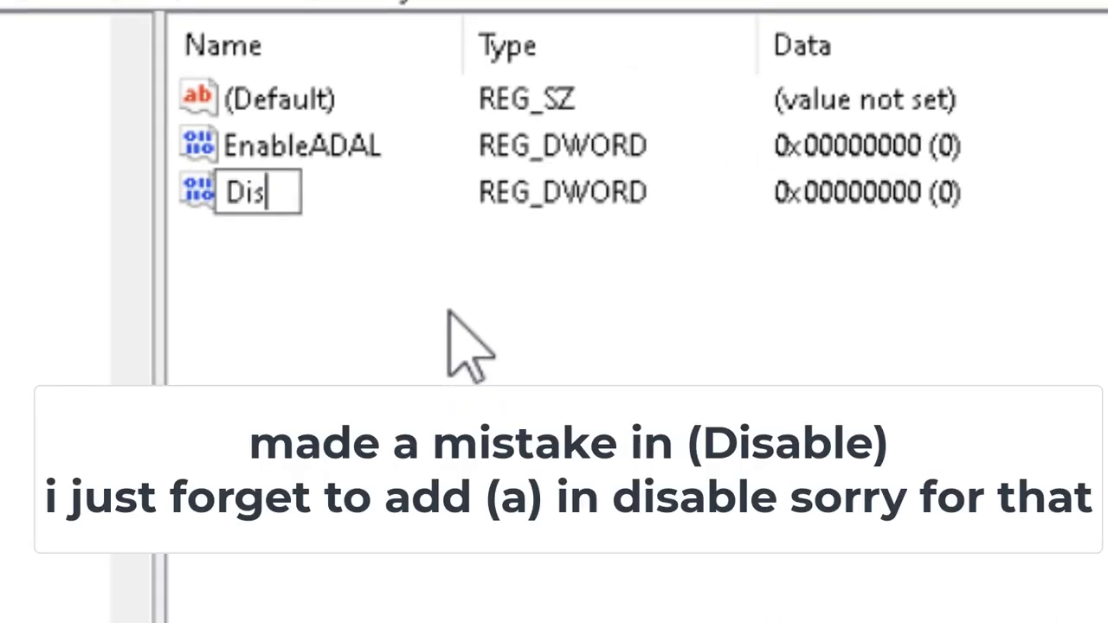
type("ble")
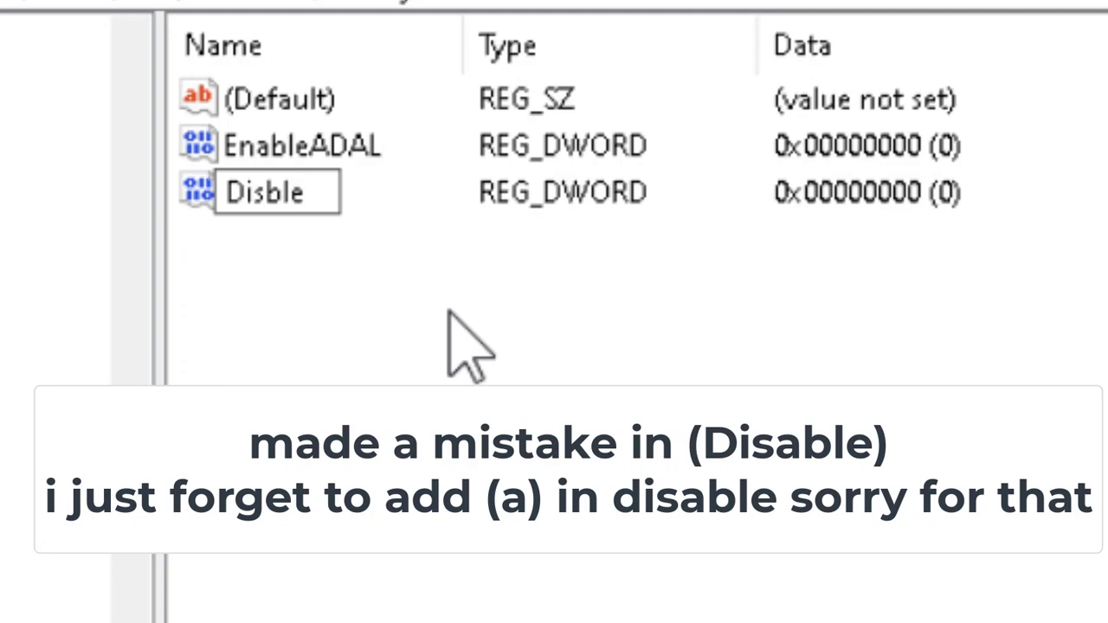
type("ADA")
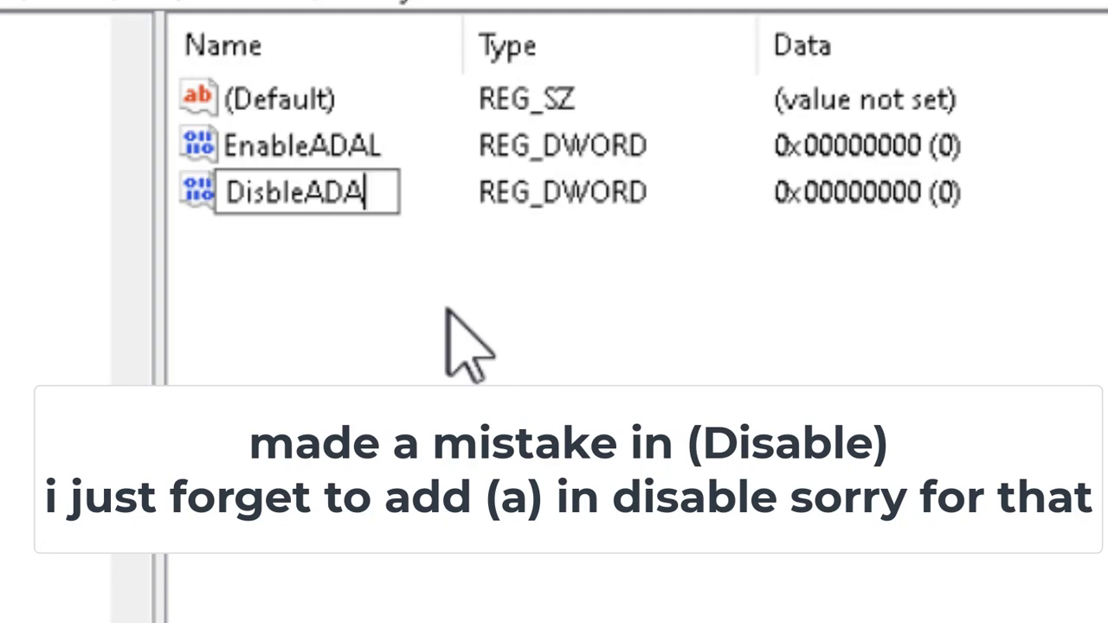
type("L")
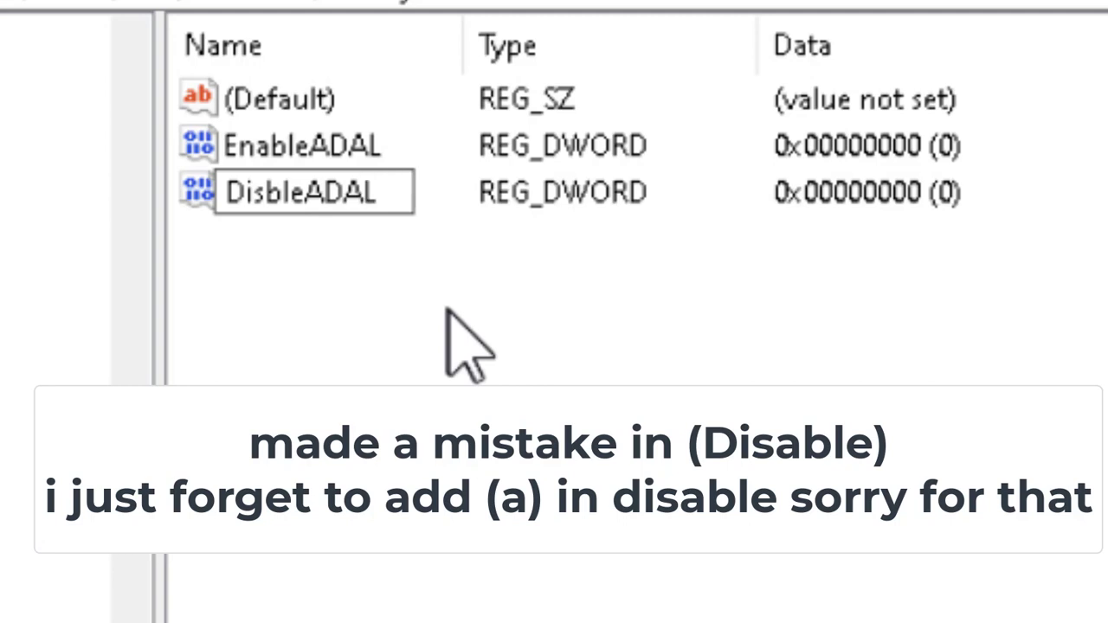
type("aptop")
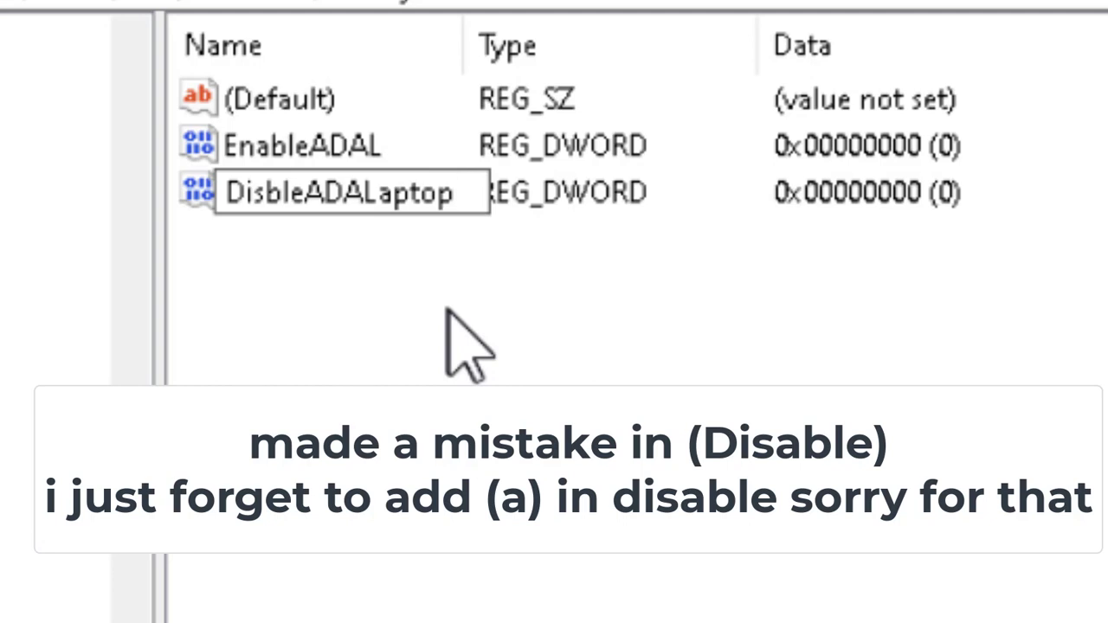
type("WA")
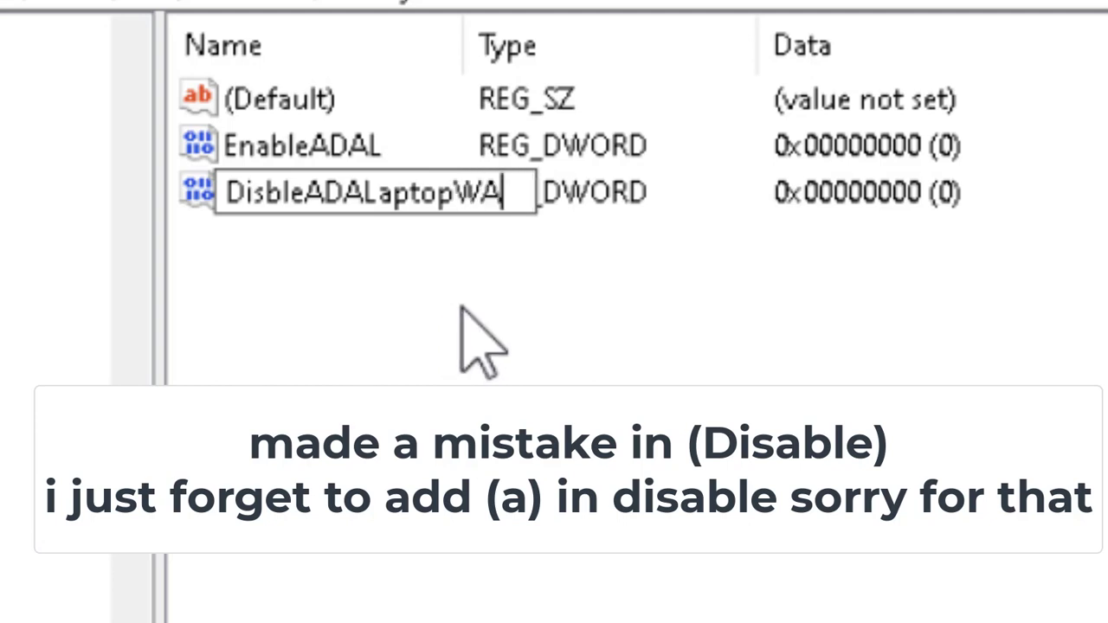
type("M")
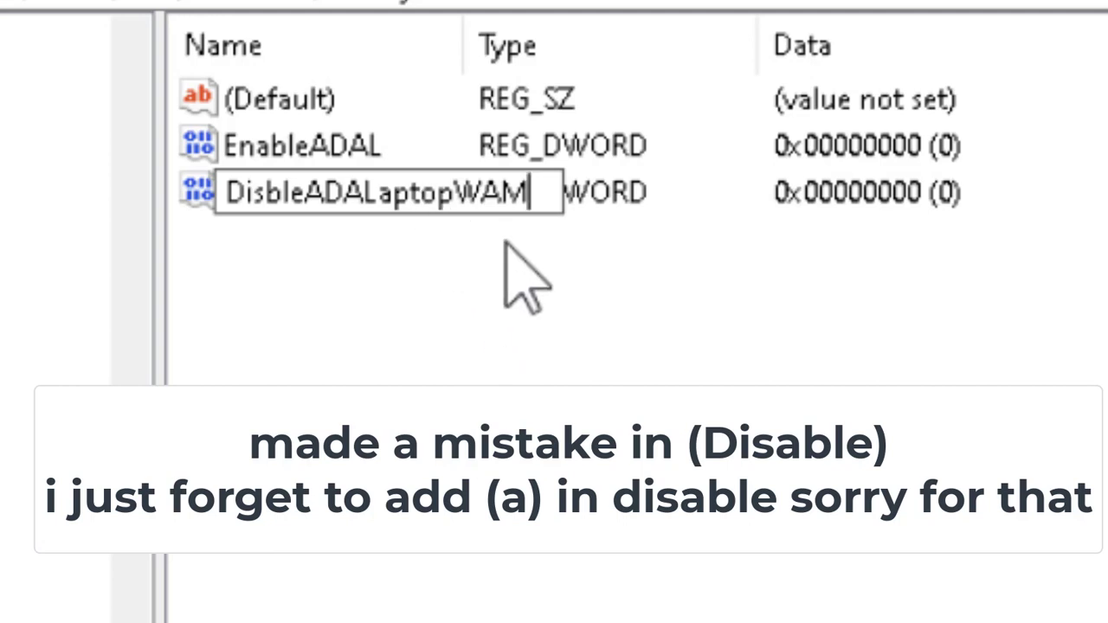
type("O")
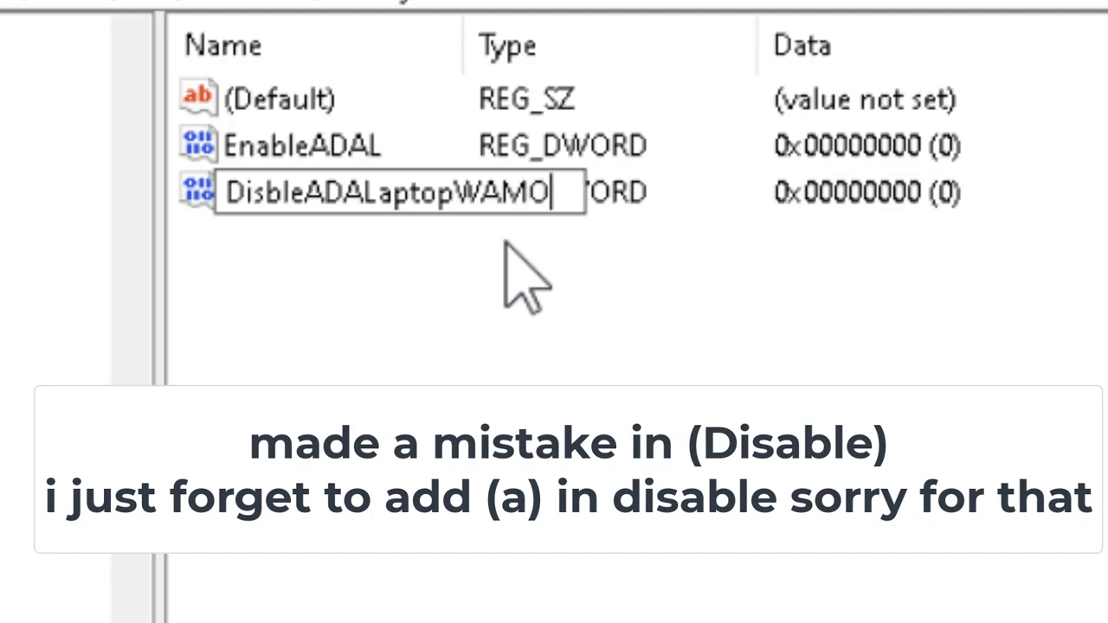
type("ver")
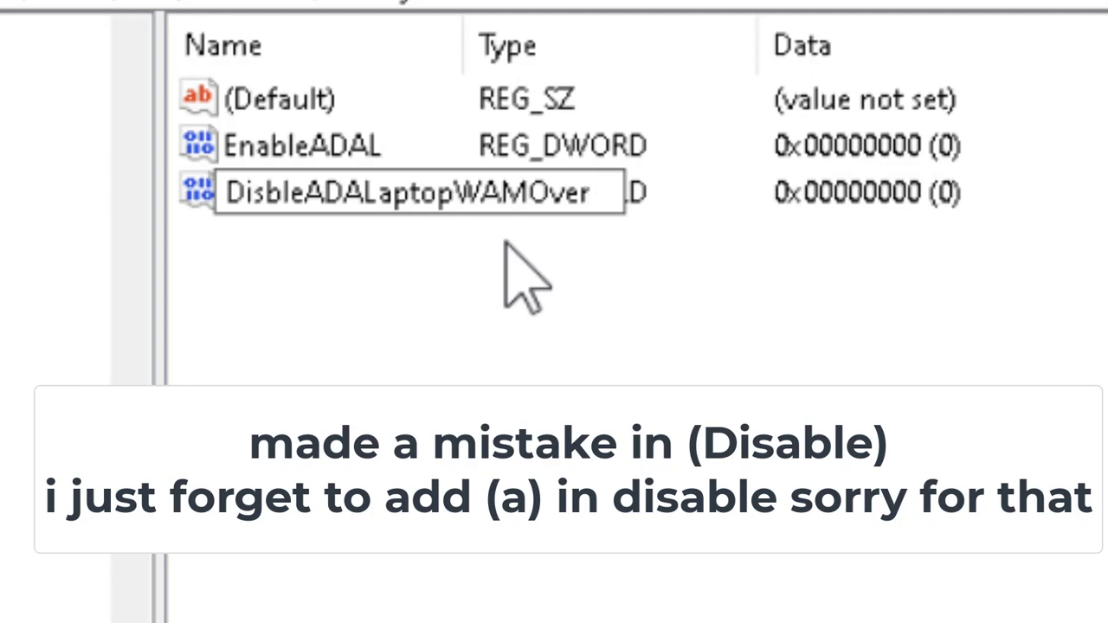
type("ide")
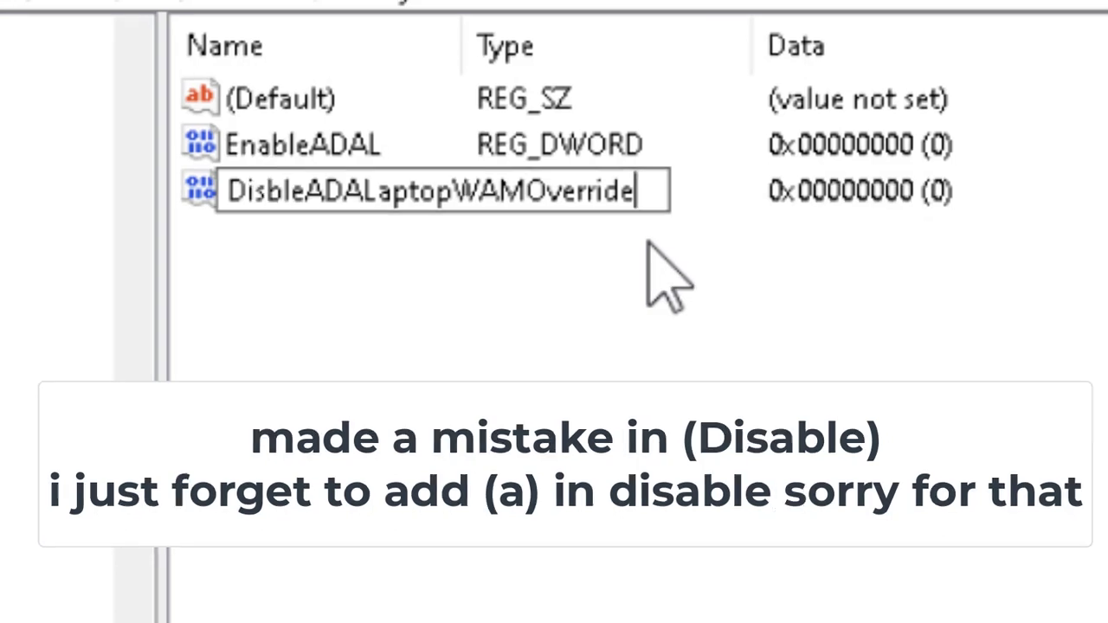
key("Return")
left_click(615, 299)
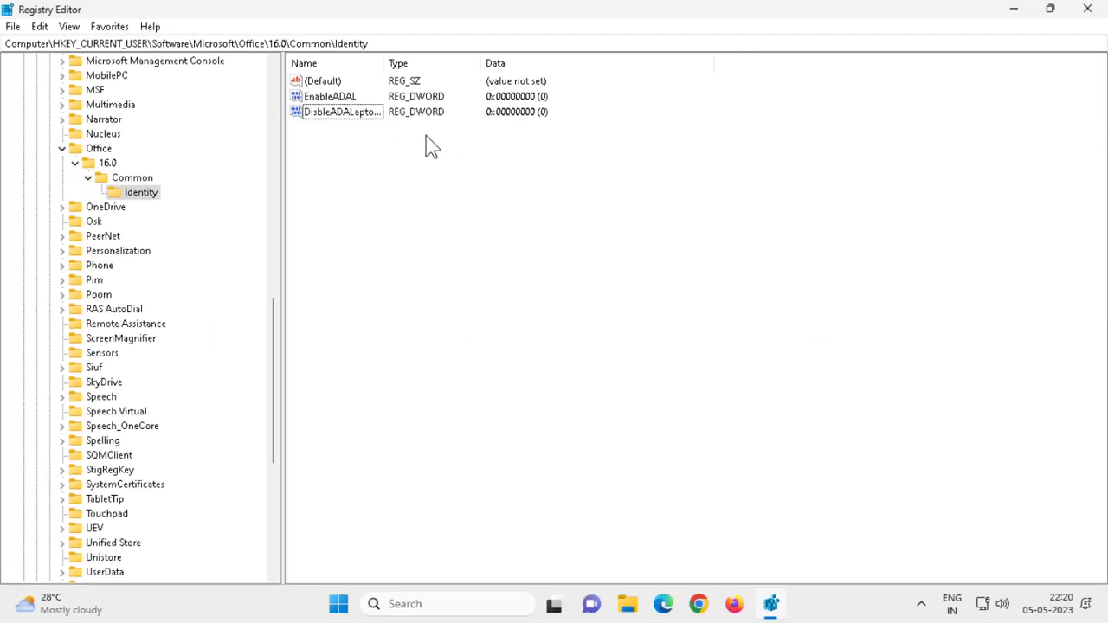
Set the value data of DisbleADALaptopWAMOverride to 1 with hexadecimal base
left_click(360, 115)
double_click(362, 121)
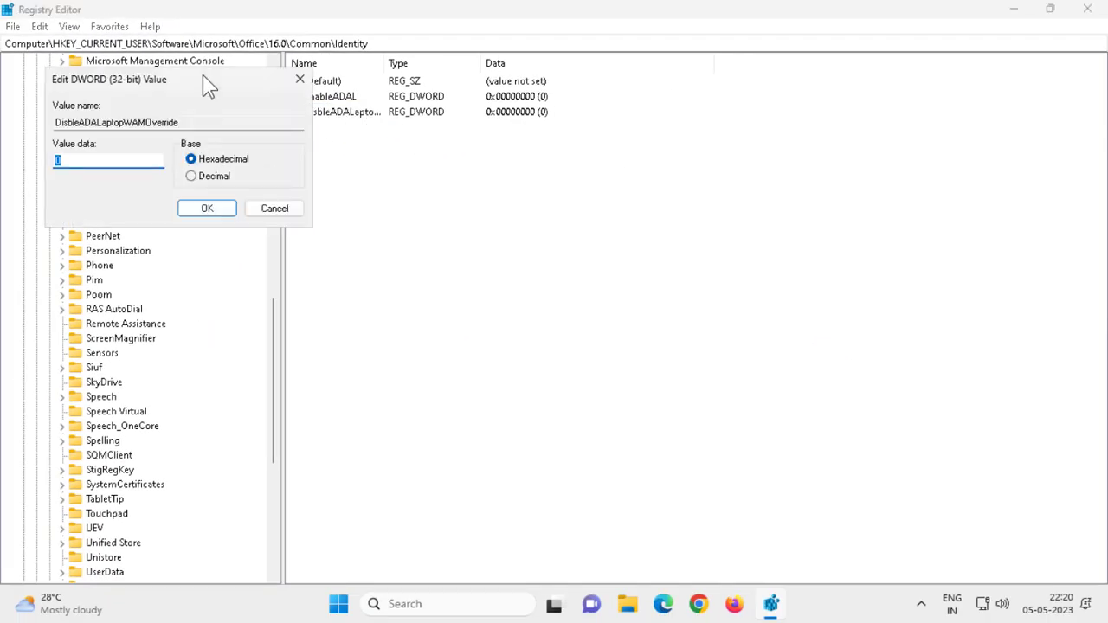
left_click_drag(202, 75, 546, 136)
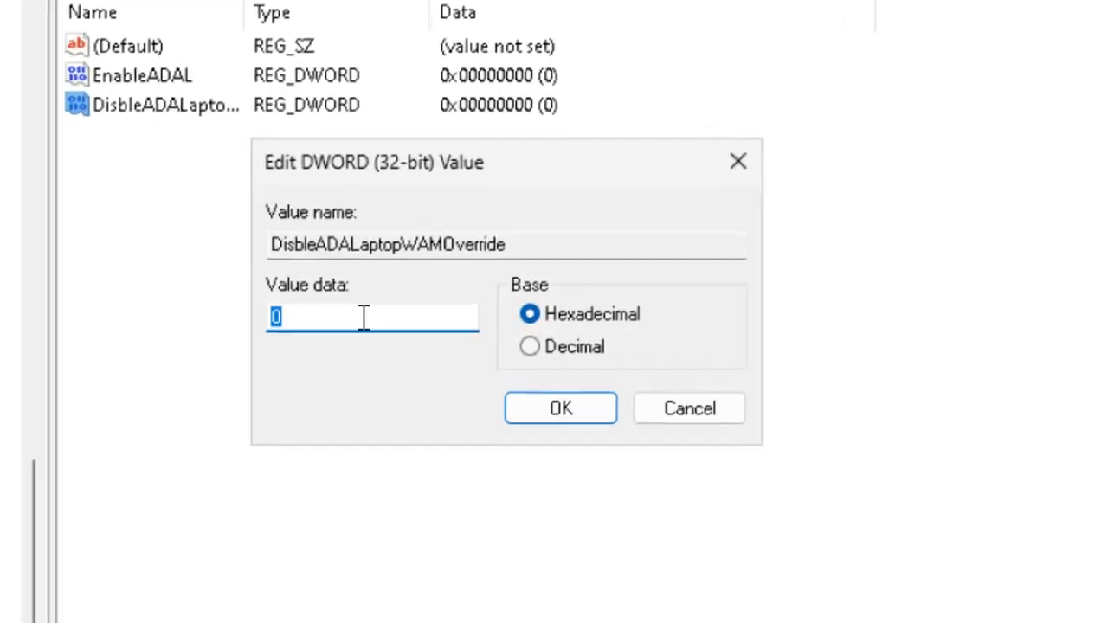
double_click(446, 223)
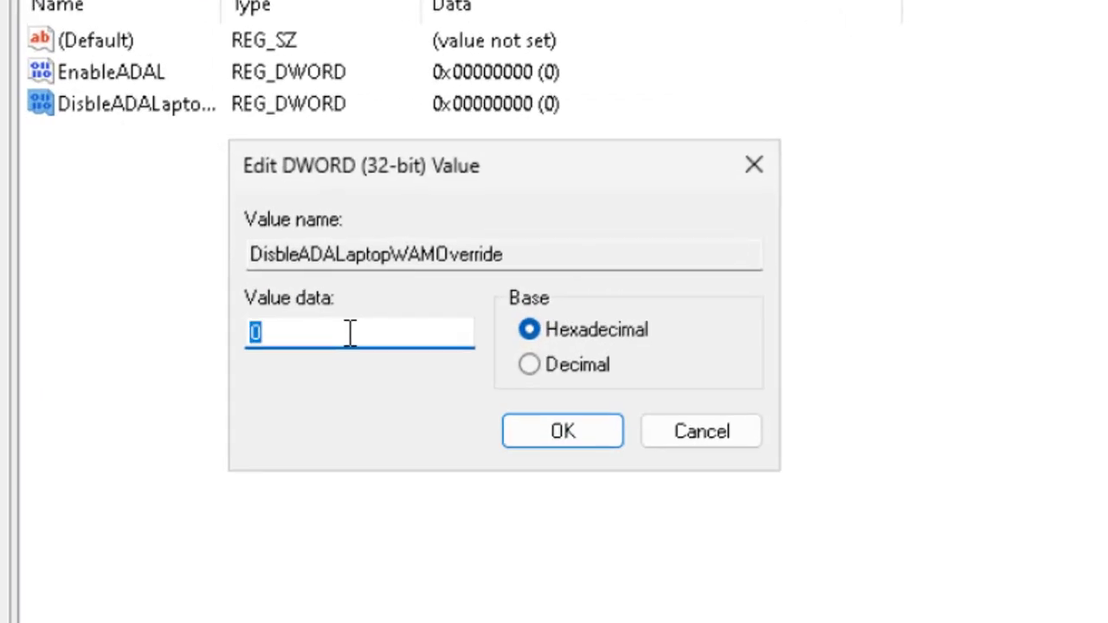
type("1")
left_click(518, 430)
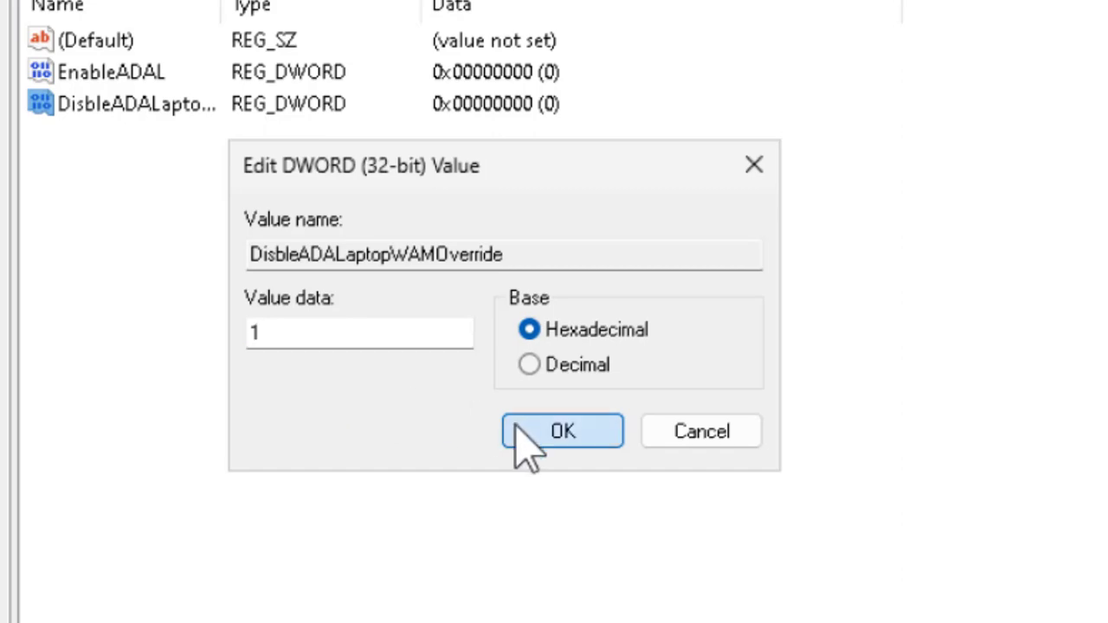
left_click(518, 430)
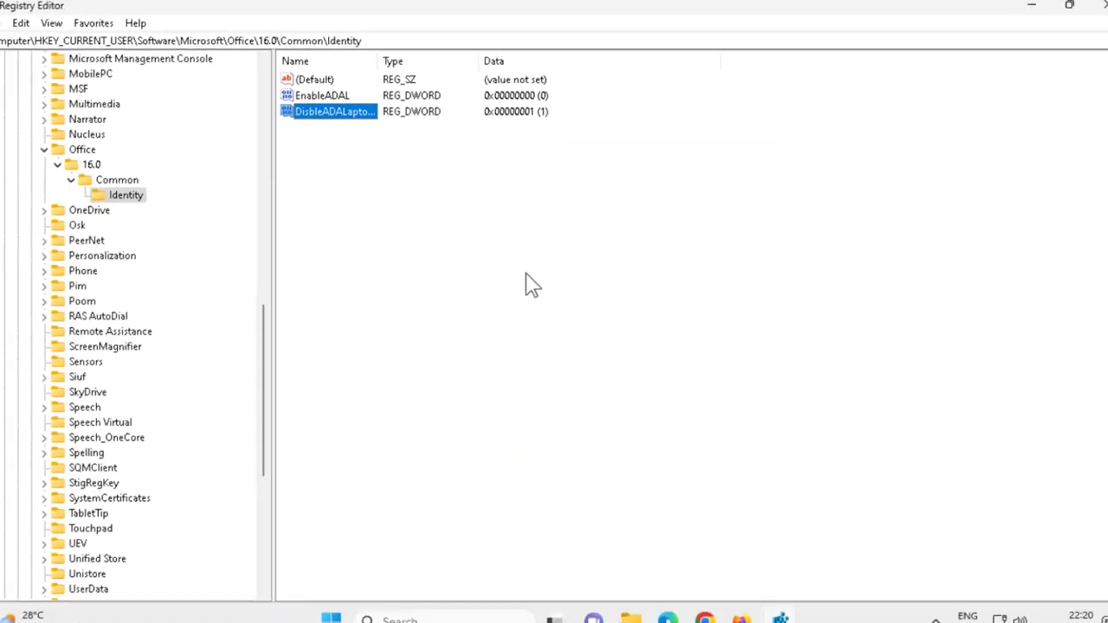
Collapse the expanded registry keys from Common up to HKEY_CURRENT_USER and close the registry editor
left_click(88, 177)
left_click(75, 163)
left_click(61, 148)
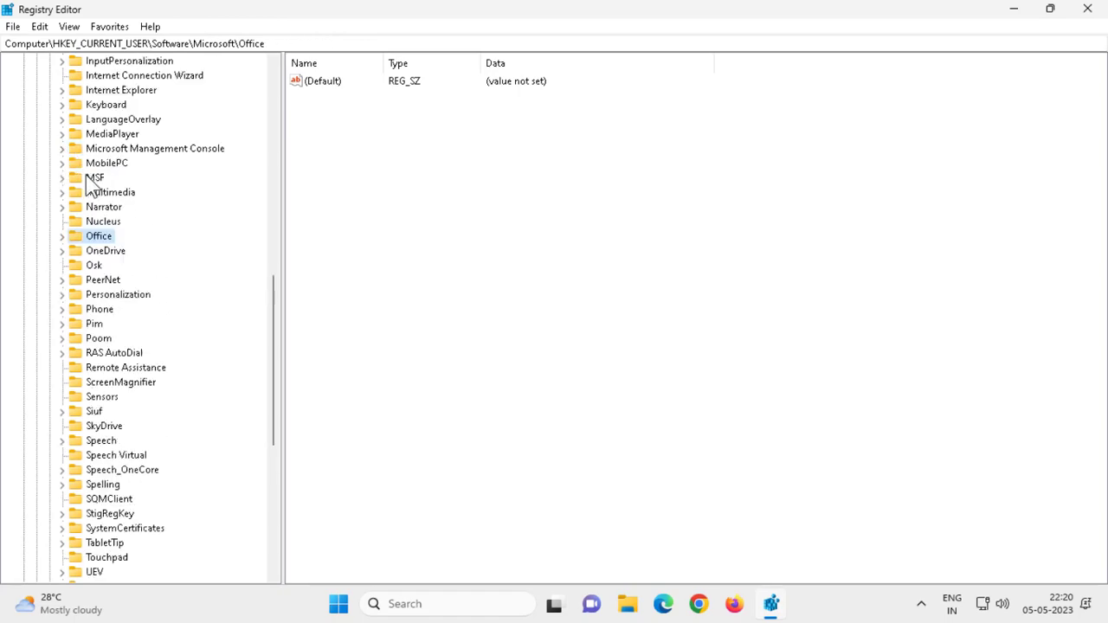
scroll(99, 234, "up", 15)
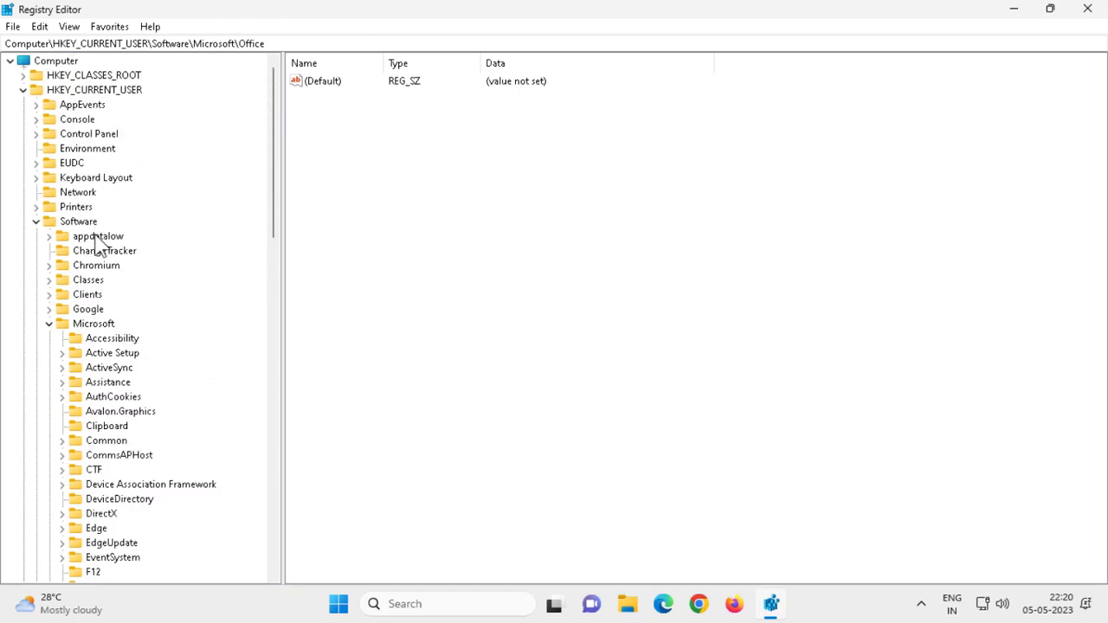
left_click(50, 324)
left_click(36, 222)
left_click(22, 91)
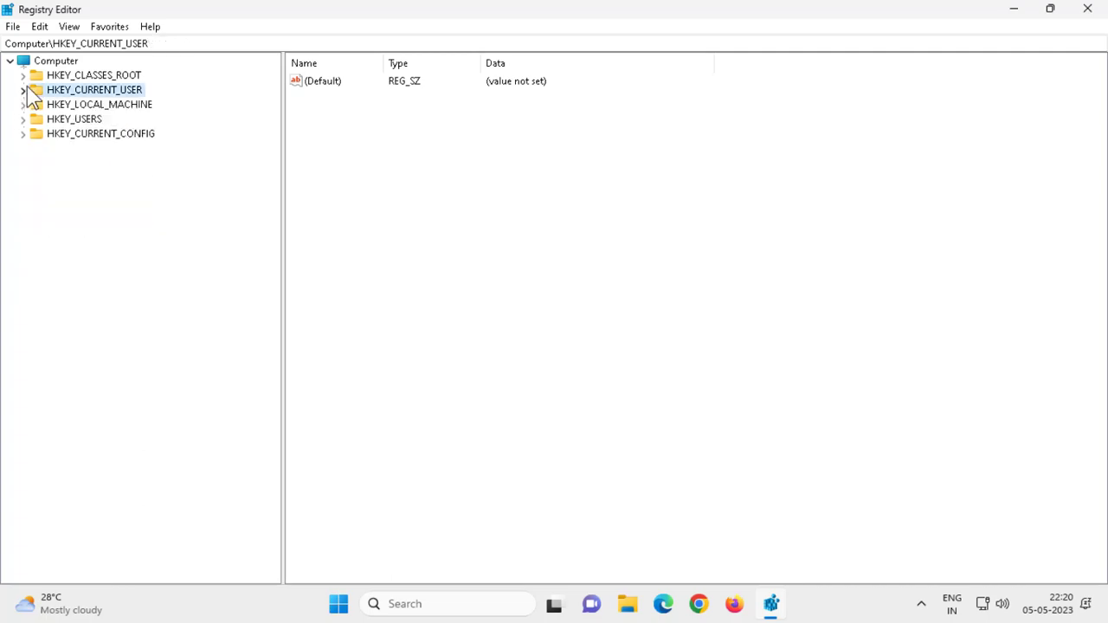
left_click(508, 192)
left_click(1088, 9)
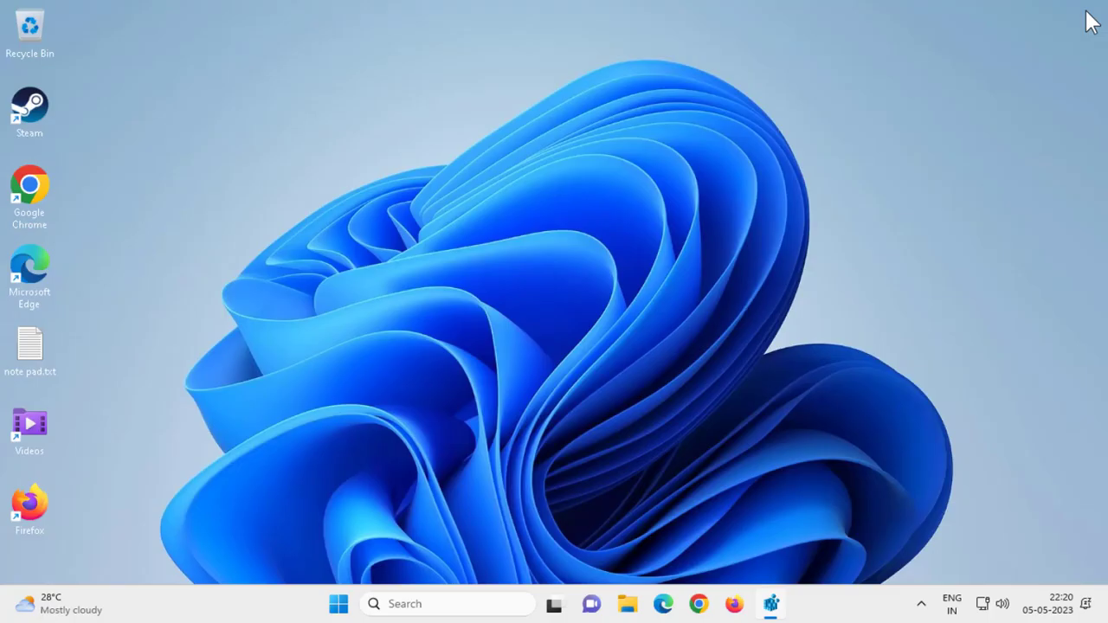
right_click(391, 266)
left_click(415, 334)
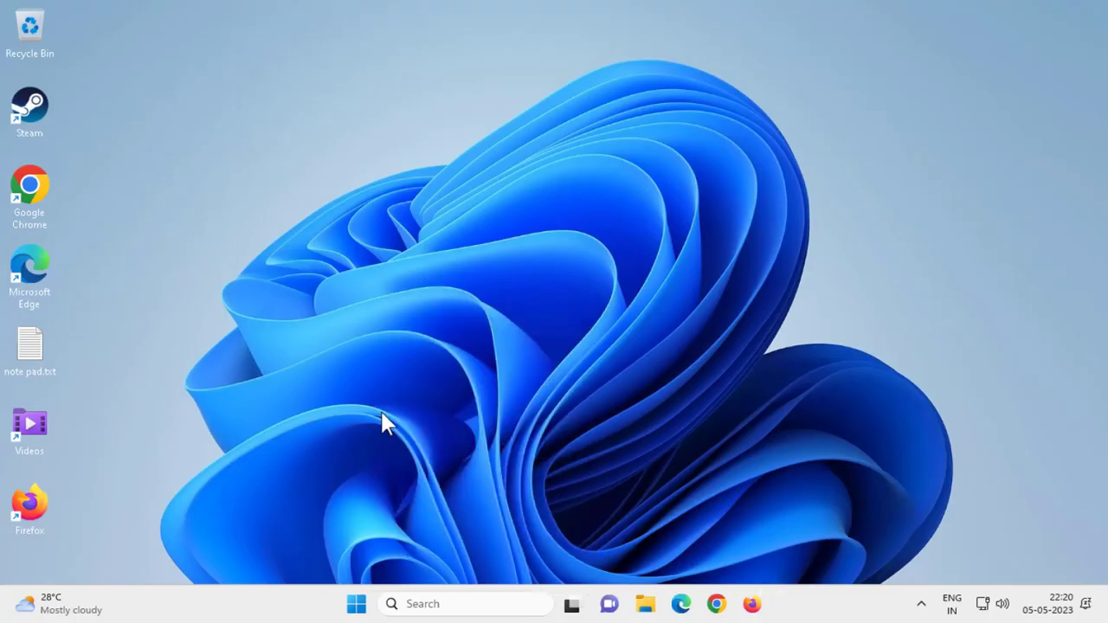
left_click(414, 602)
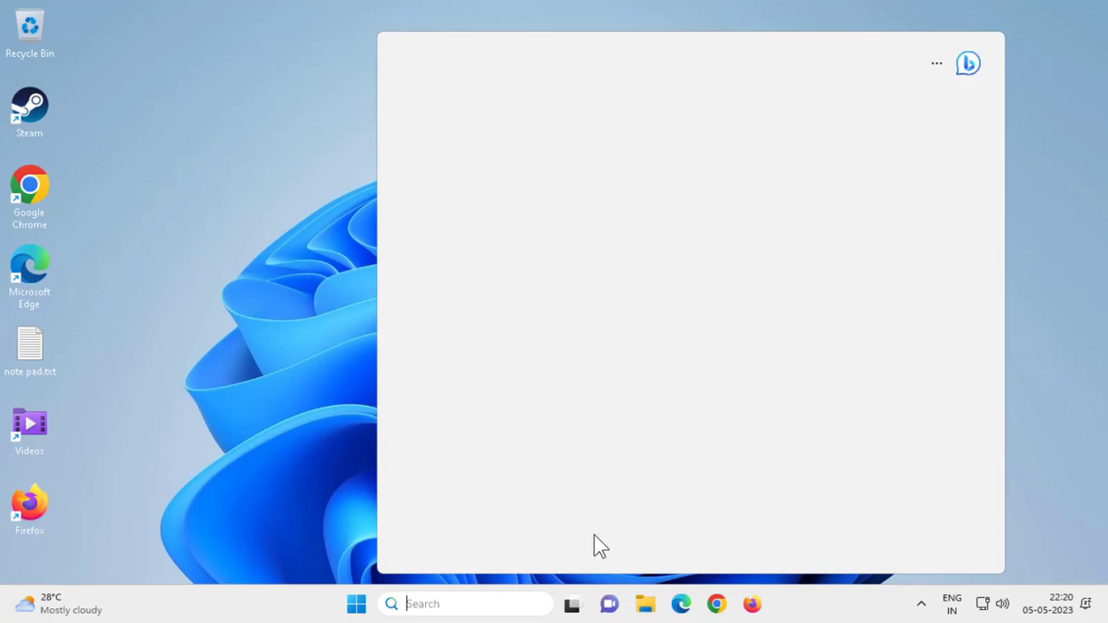
Restart the computer to apply the registry changes
left_click(358, 604)
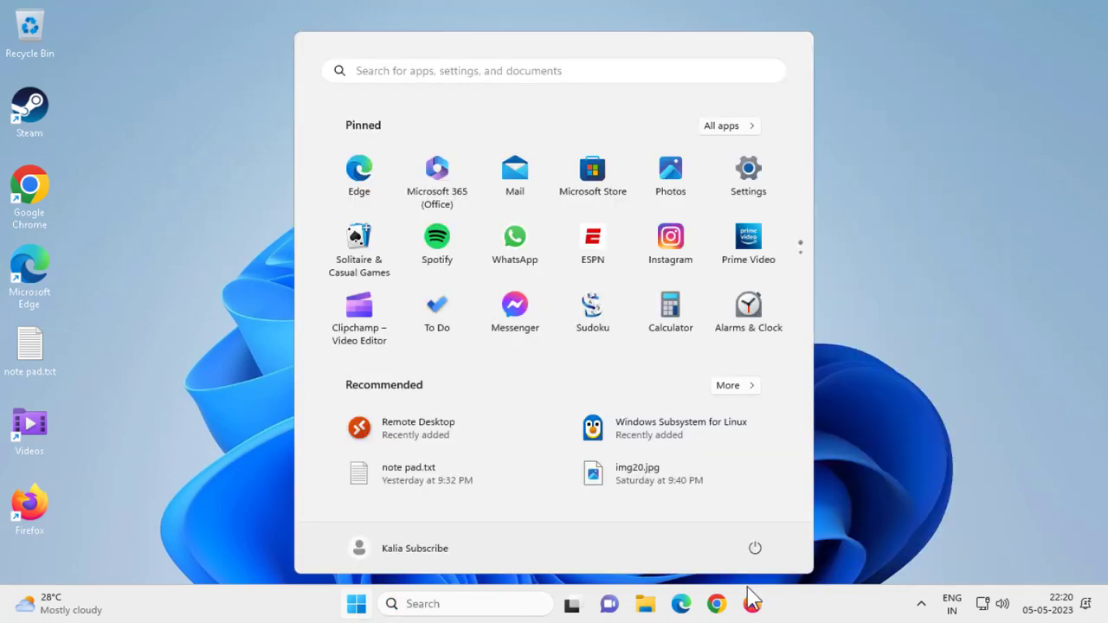
left_click(755, 548)
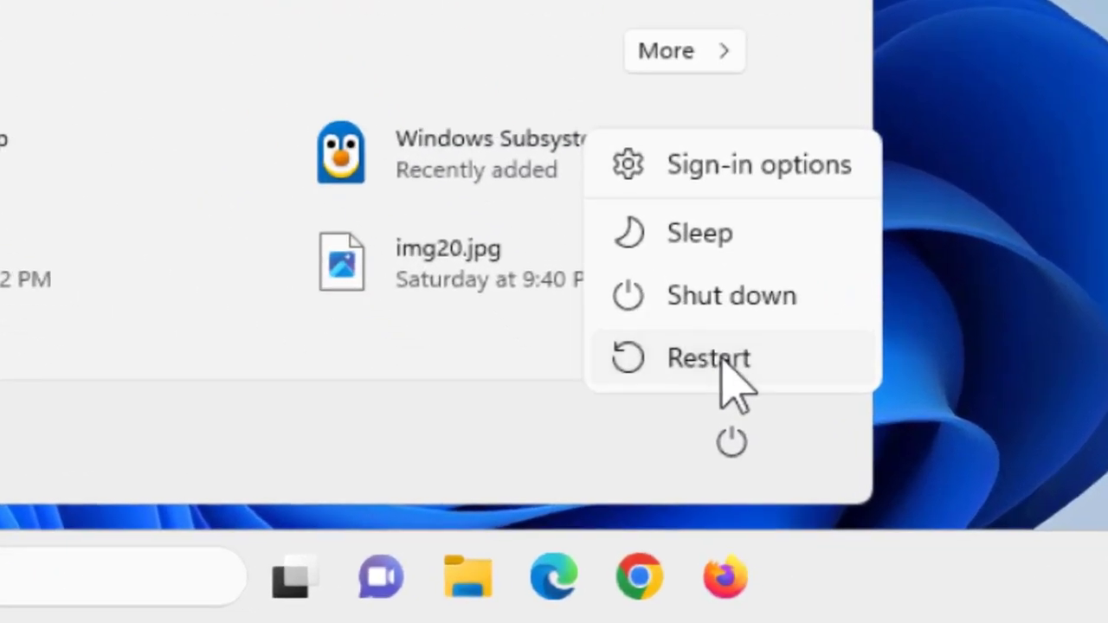
left_click(730, 405)
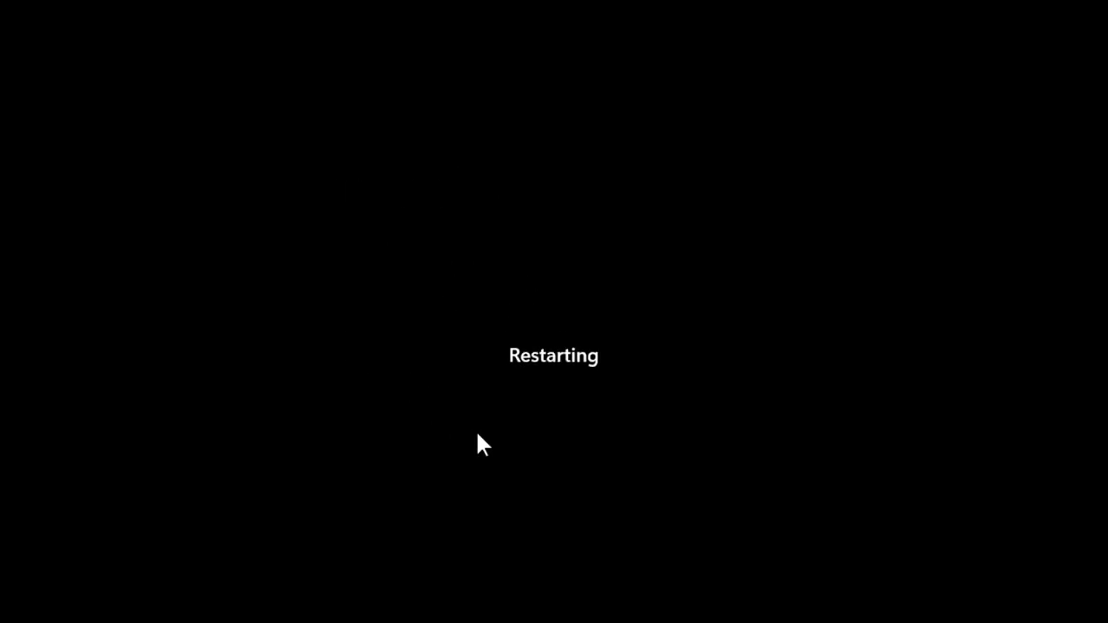